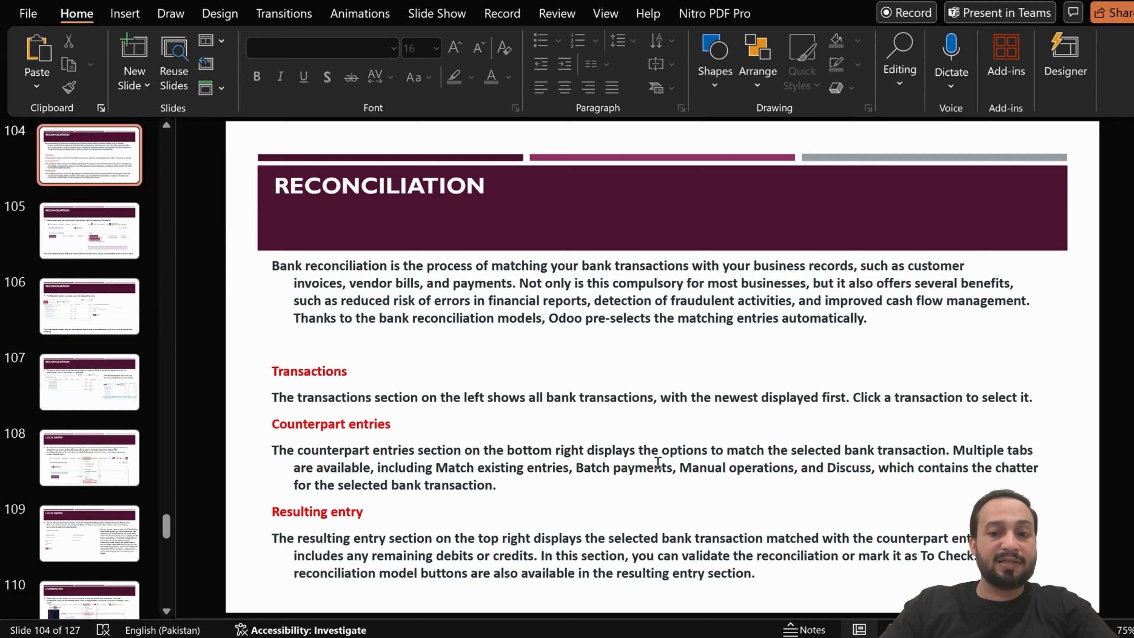
# Step: Switch to Odoo in the browser, open the Accounting app and go to the Bank journal's reconciliation view
pyautogui.press('super')
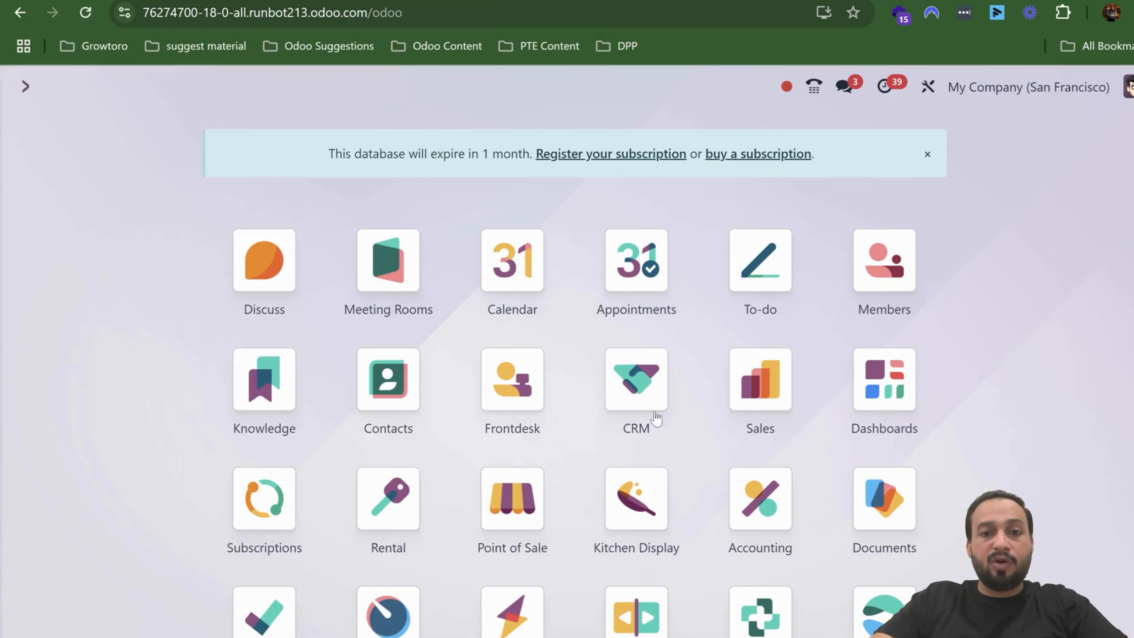
pyautogui.write('accou')
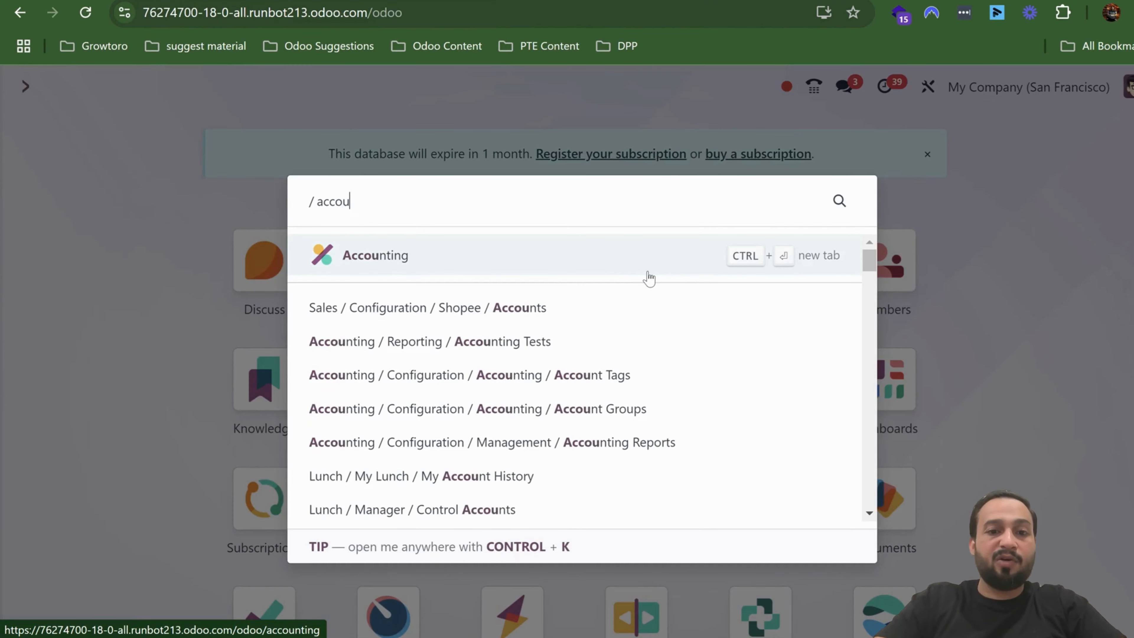
pyautogui.press('Return')
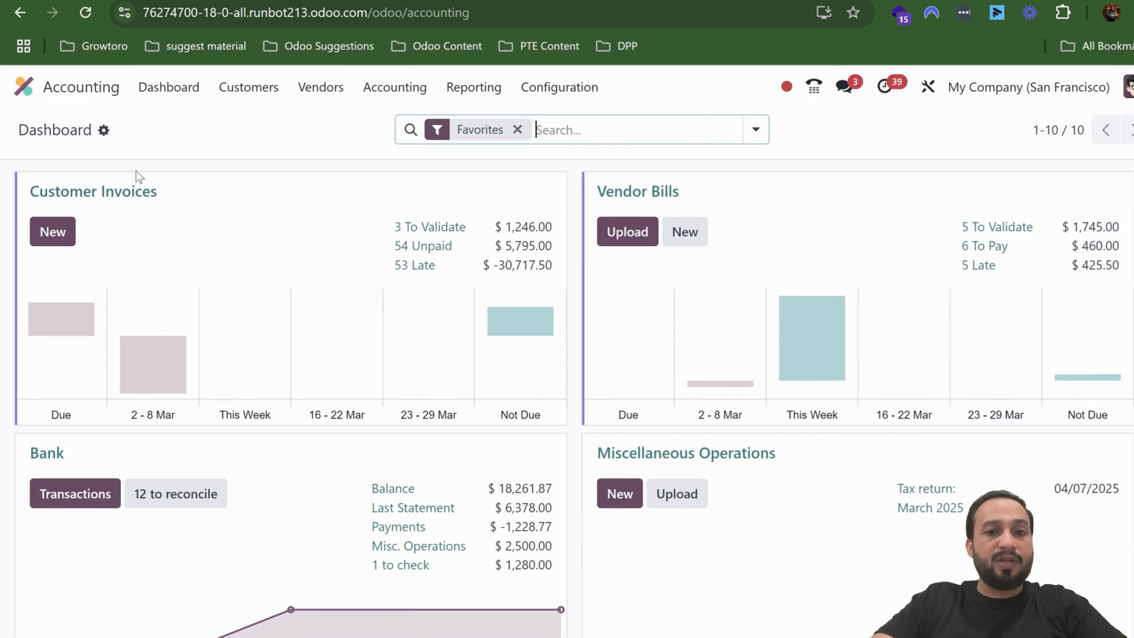
pyautogui.scroll(-6, 364, 313)
pyautogui.scroll(4, 178, 309)
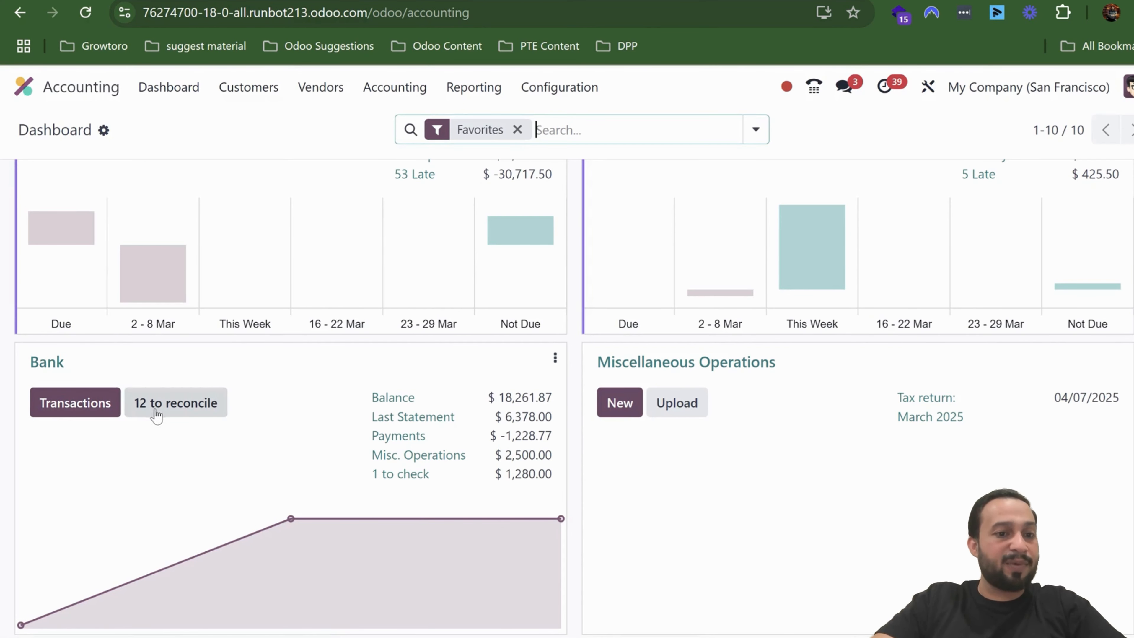
pyautogui.click(54, 365)
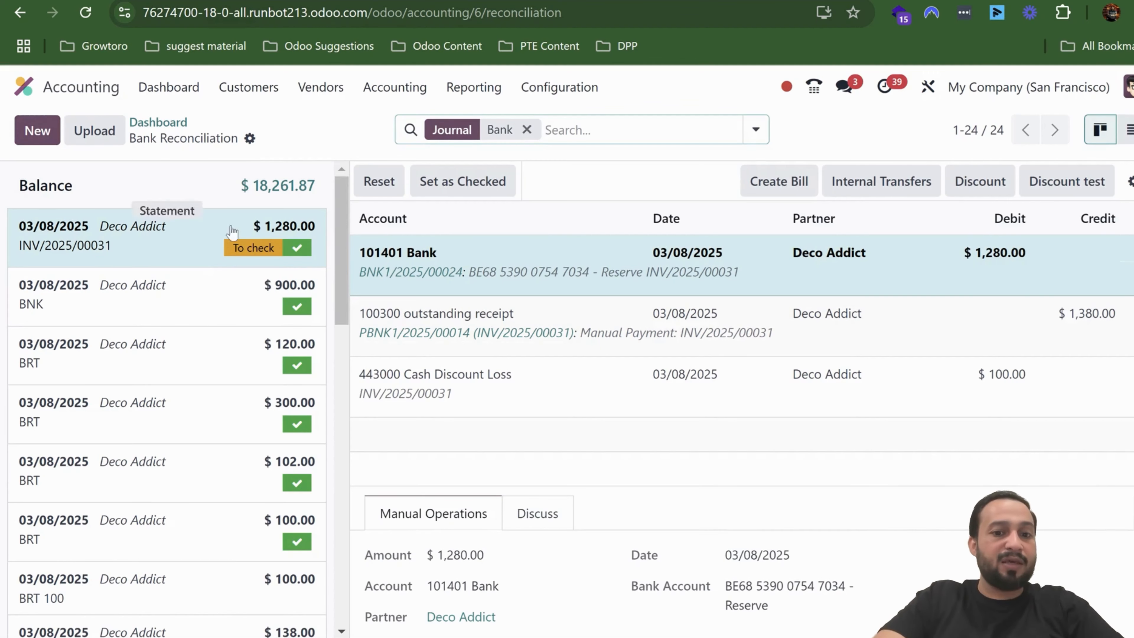
# Step: Examine the resulting entries and counterpart options of the INV/2025/00031 and BRT 100 bank transactions
pyautogui.scroll(-2, 621, 574)
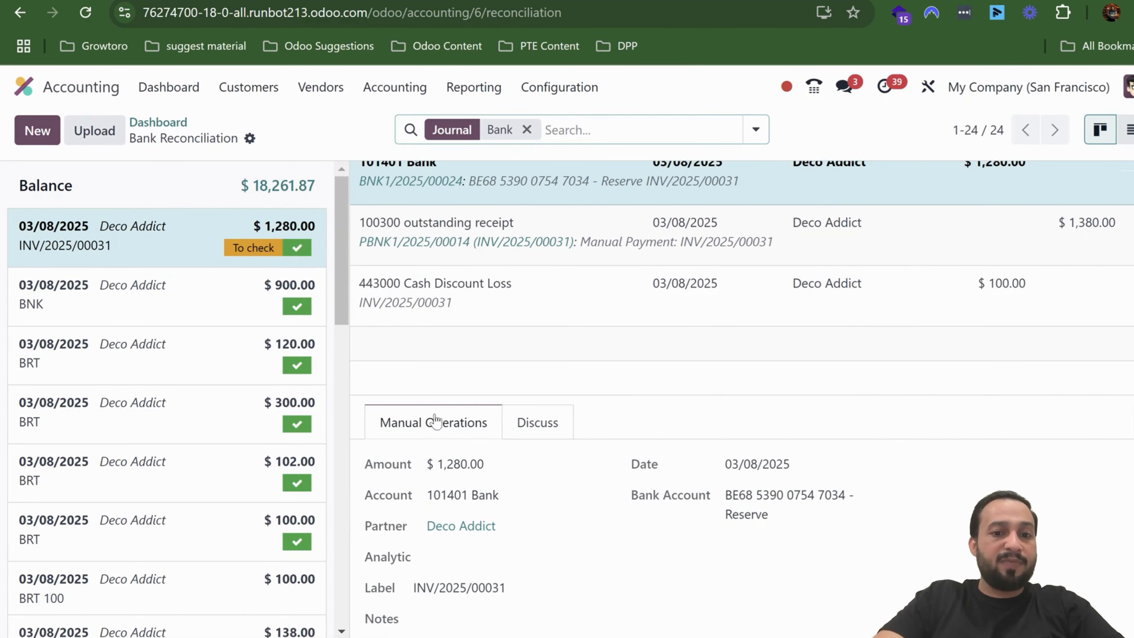
pyautogui.scroll(2, 532, 491)
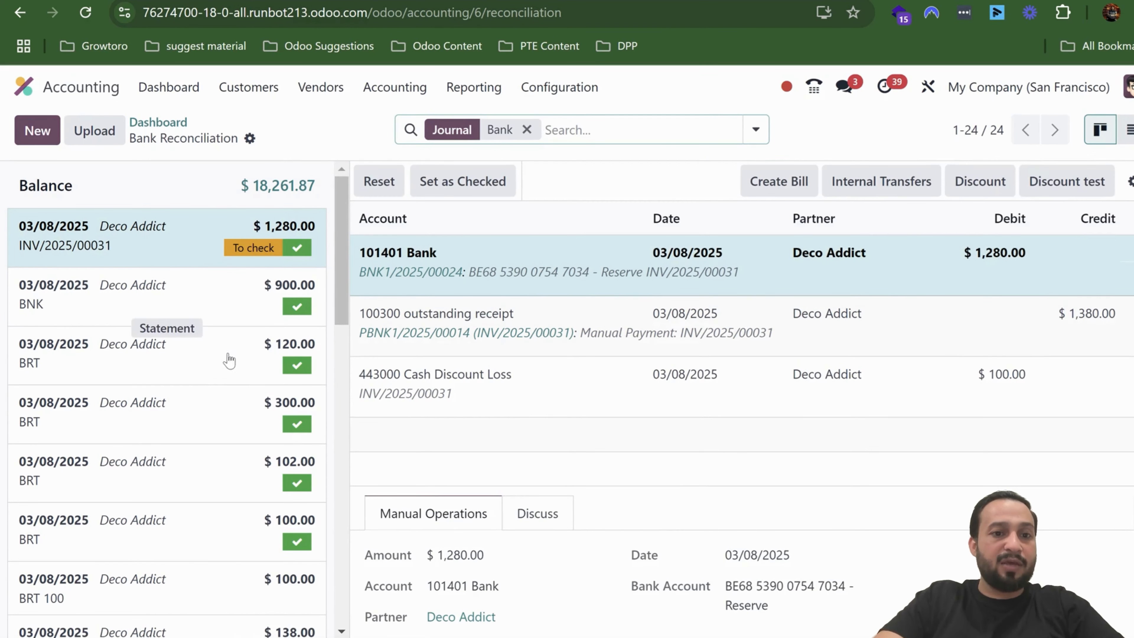
pyautogui.scroll(-2, 402, 453)
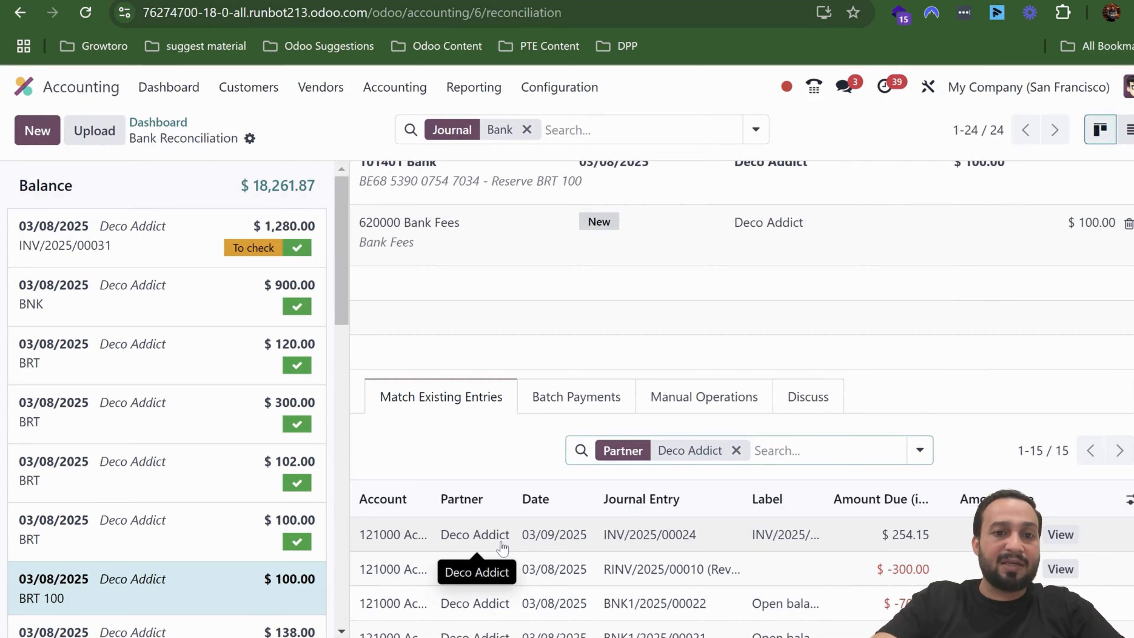
pyautogui.scroll(3, 663, 527)
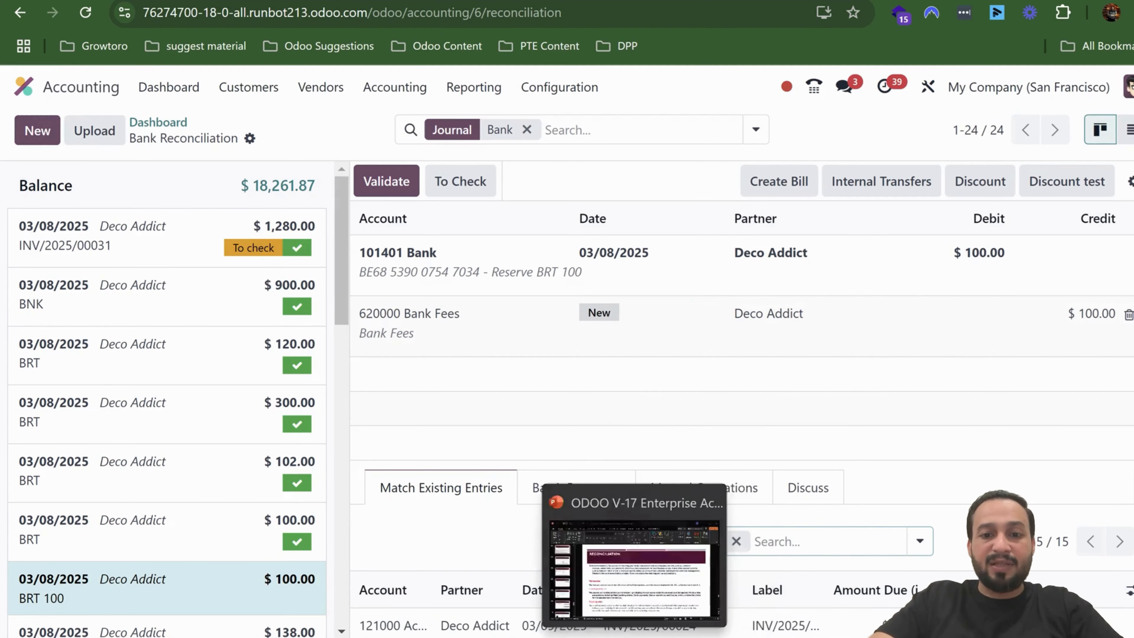
# Step: Consult the Reconciliation slide in PowerPoint, then return to Odoo and review the matching entries for the BRT 100 transaction
pyautogui.click(638, 581)
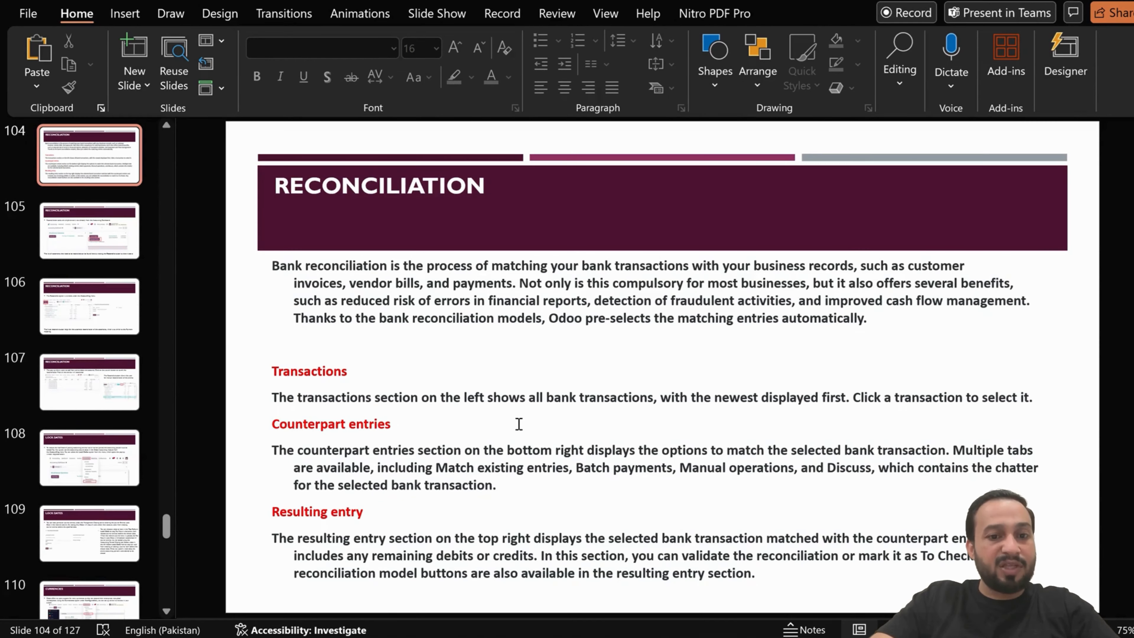
pyautogui.hotkey('alt', 'Tab')
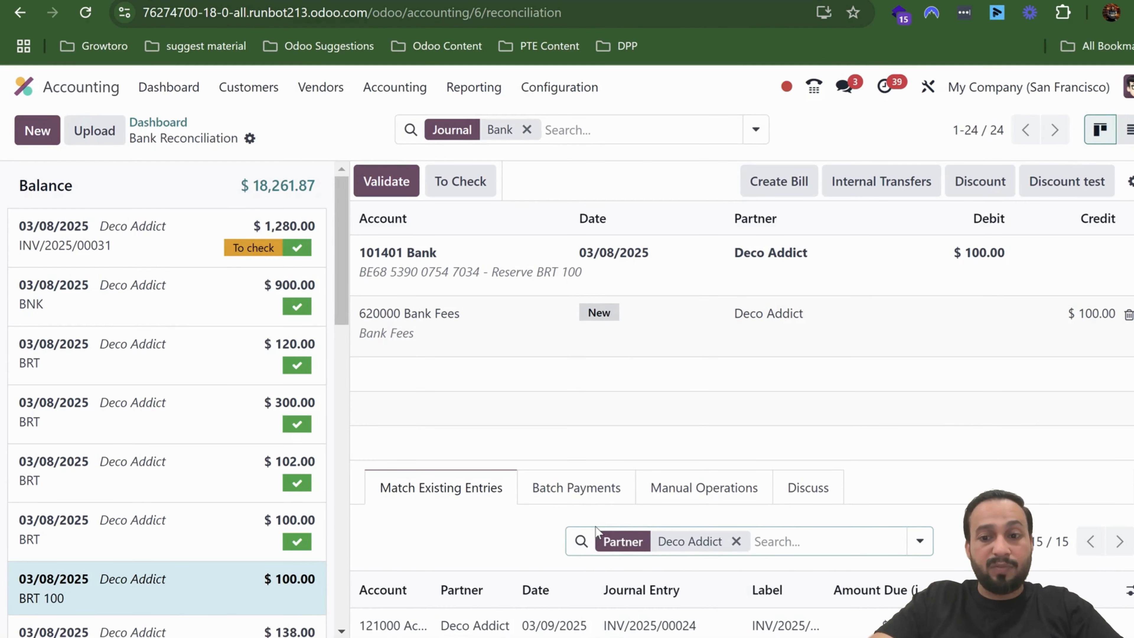
pyautogui.scroll(-2, 608, 494)
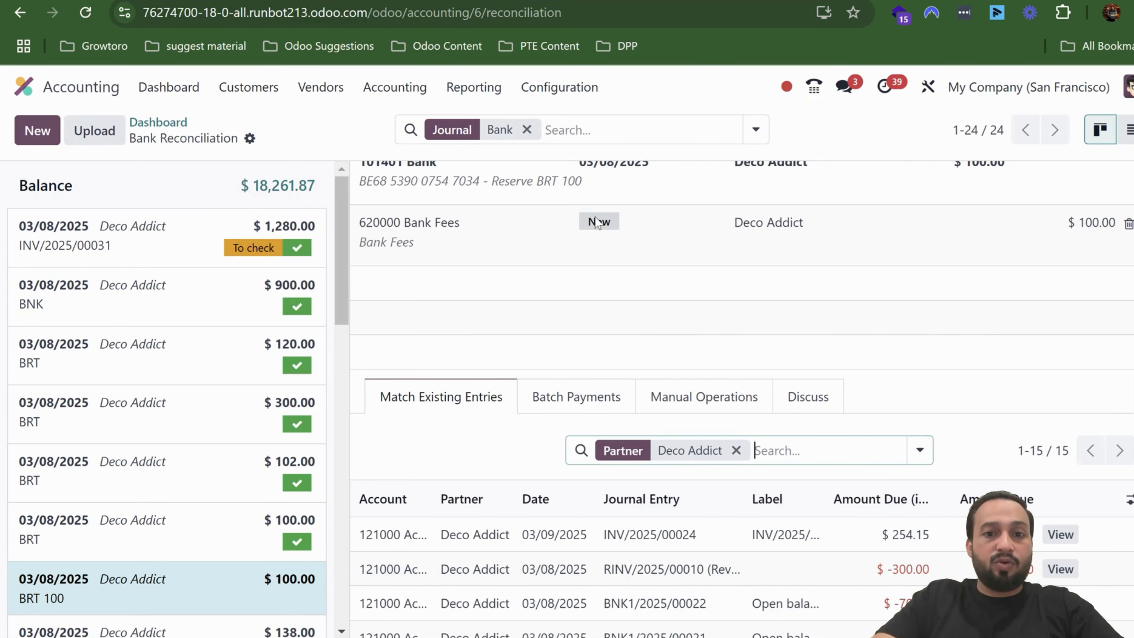
pyautogui.scroll(2, 500, 339)
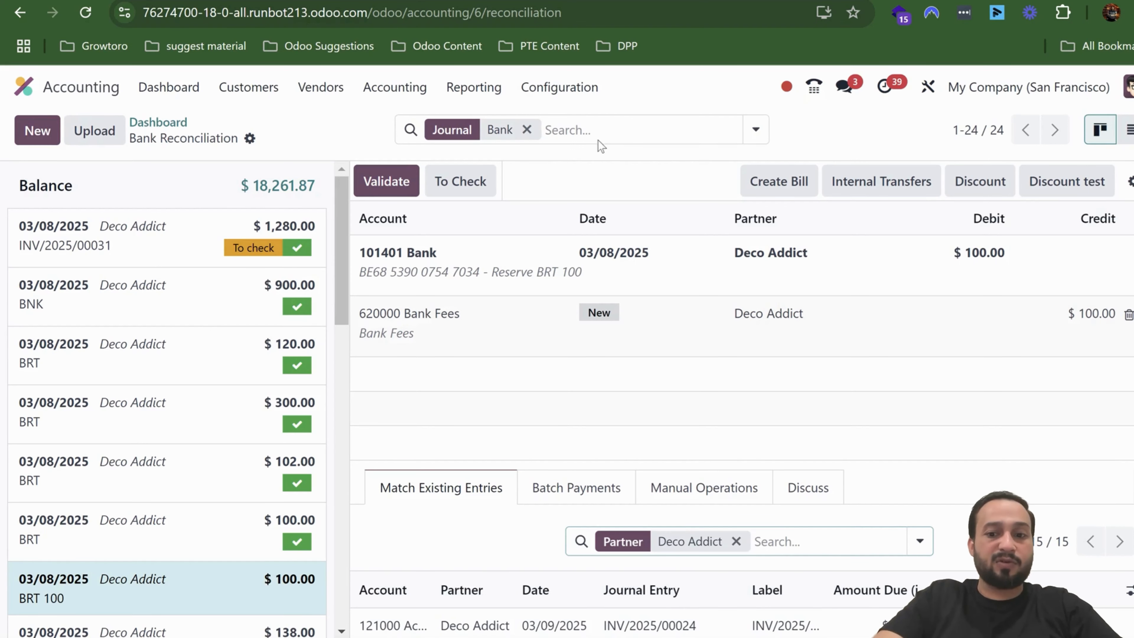
pyautogui.click(795, 634)
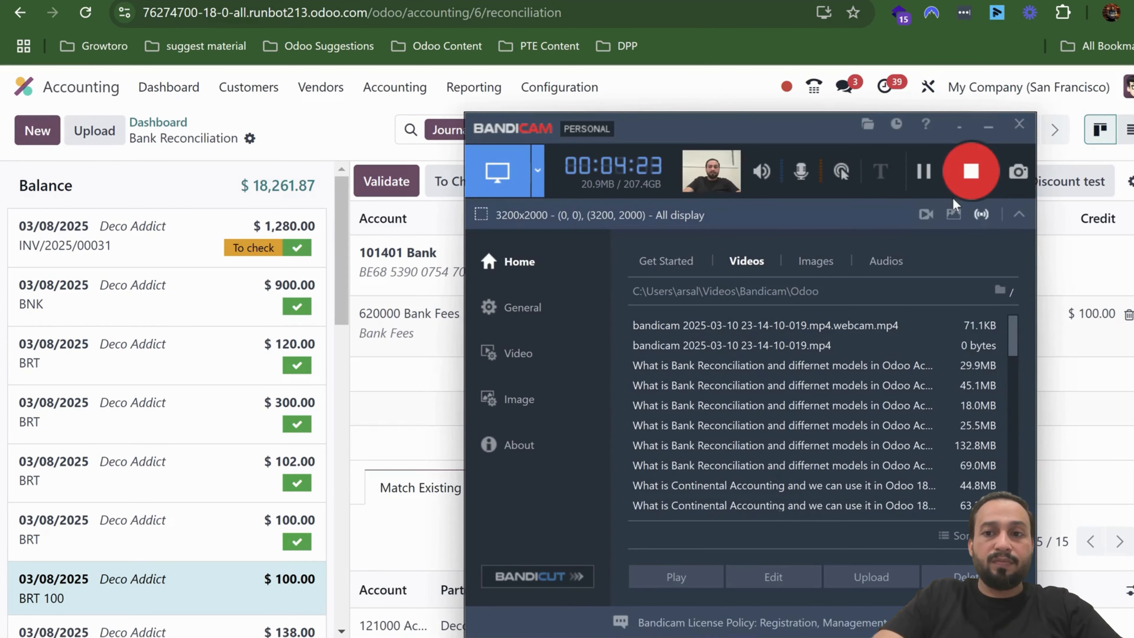
pyautogui.click(929, 173)
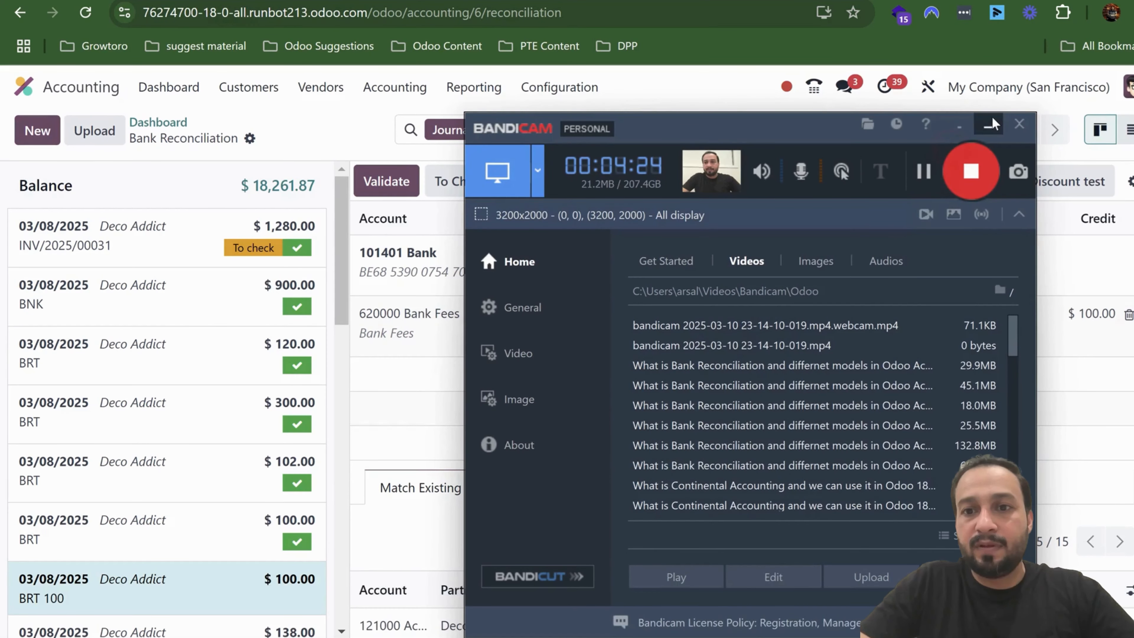
pyautogui.click(992, 125)
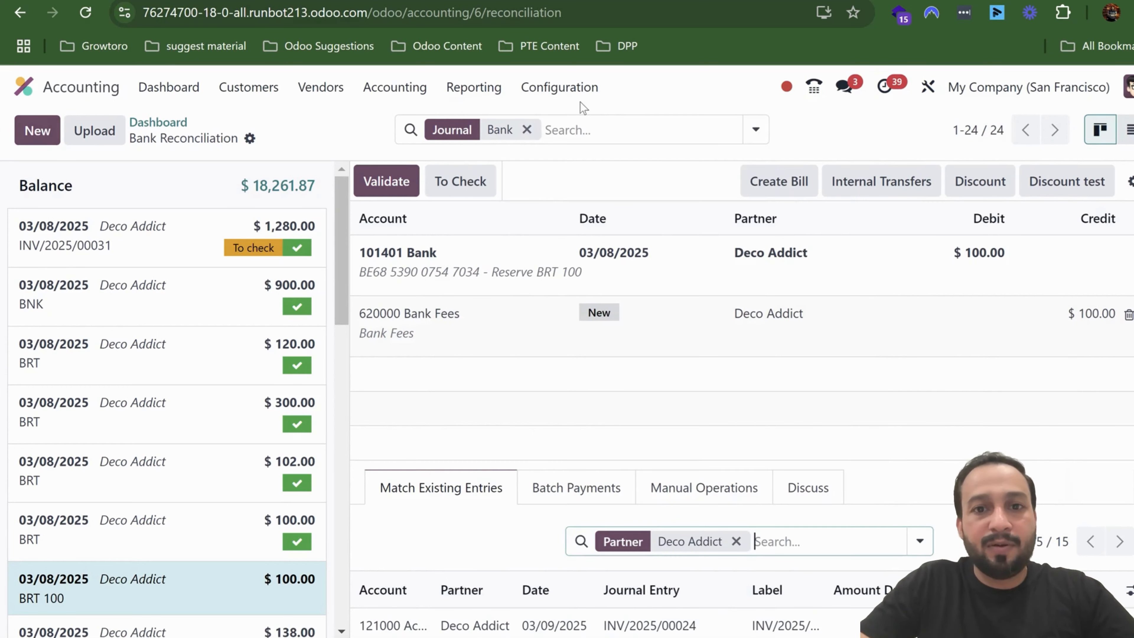
# Step: Open the Invoices/Bills Perfect Match reconciliation model and view its matching order options
pyautogui.click(570, 99)
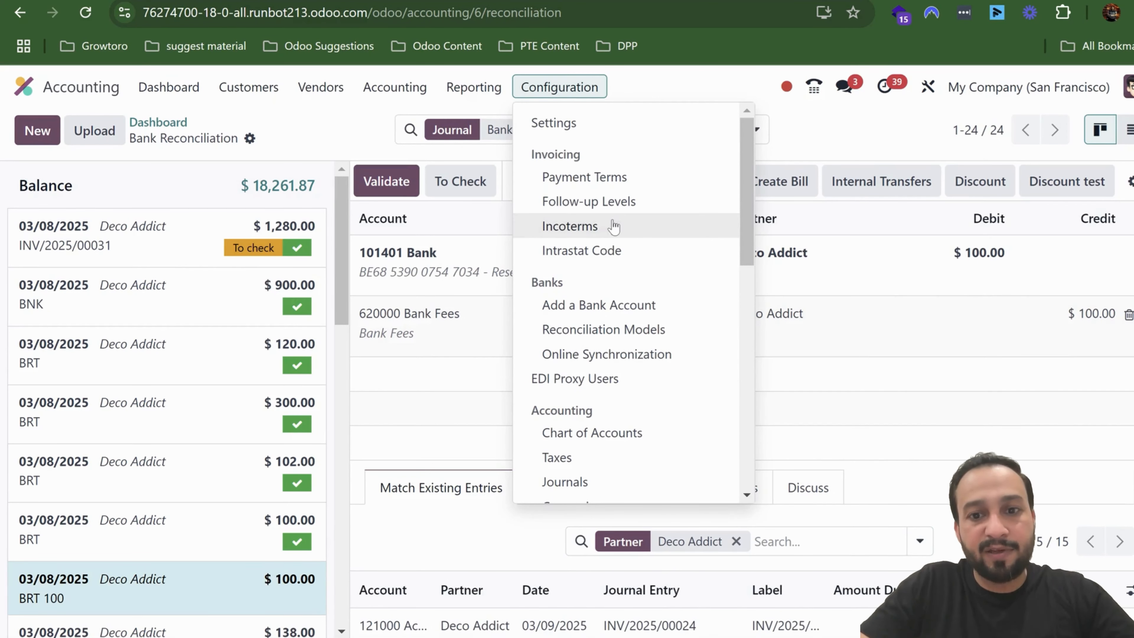
pyautogui.click(619, 331)
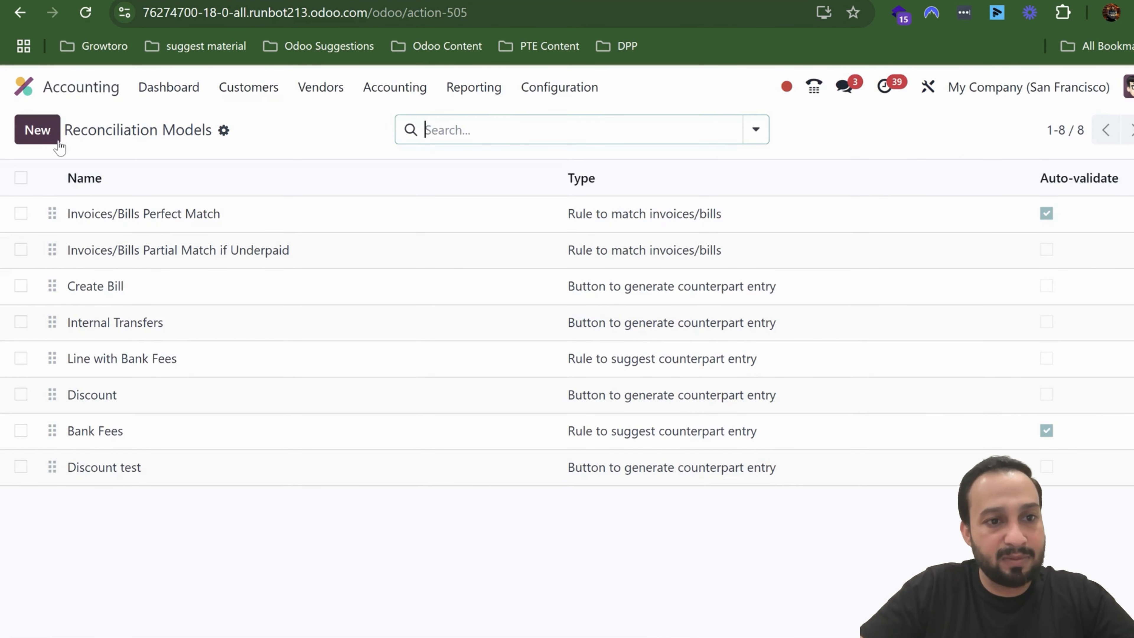
pyautogui.click(156, 225)
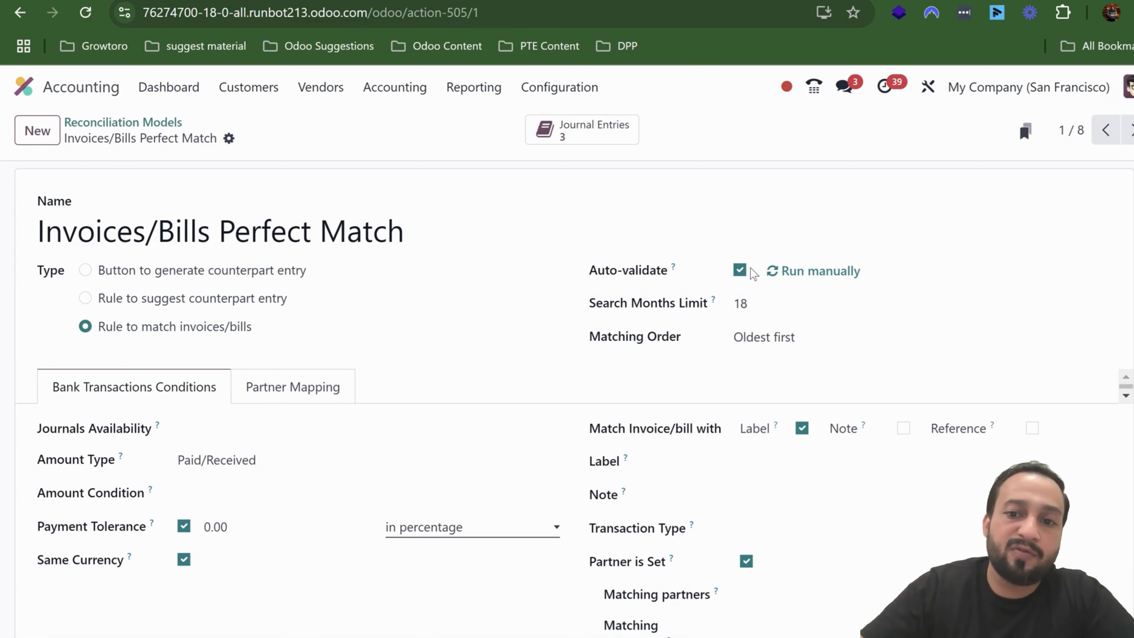
pyautogui.click(798, 337)
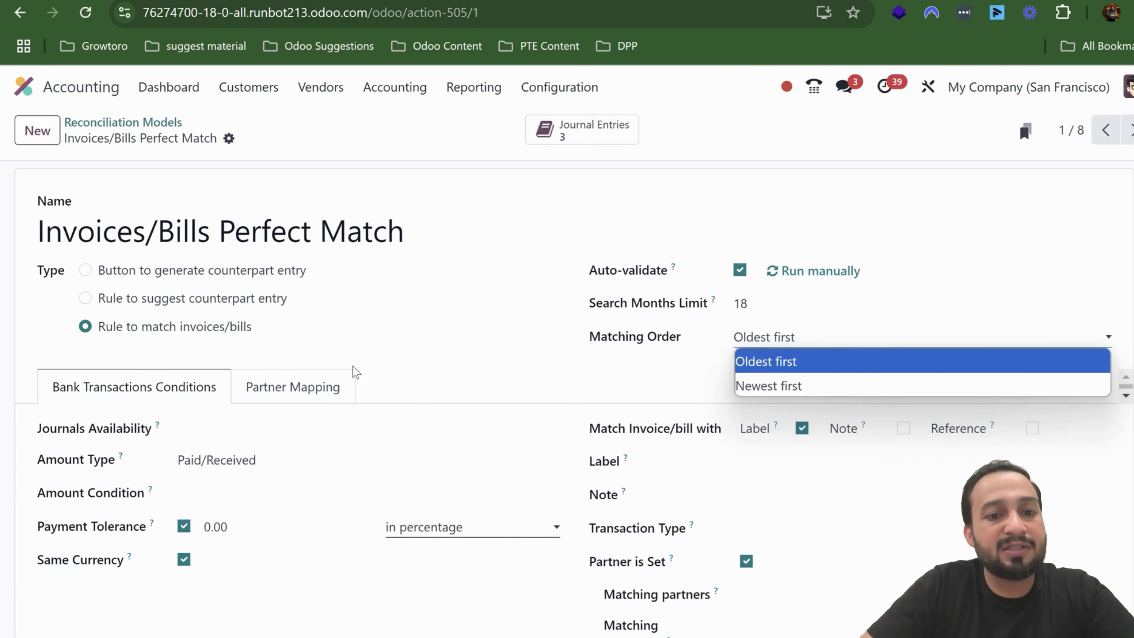
# Step: Set the model's journals availability to Bank in the bank transactions conditions
pyautogui.scroll(-4, 352, 373)
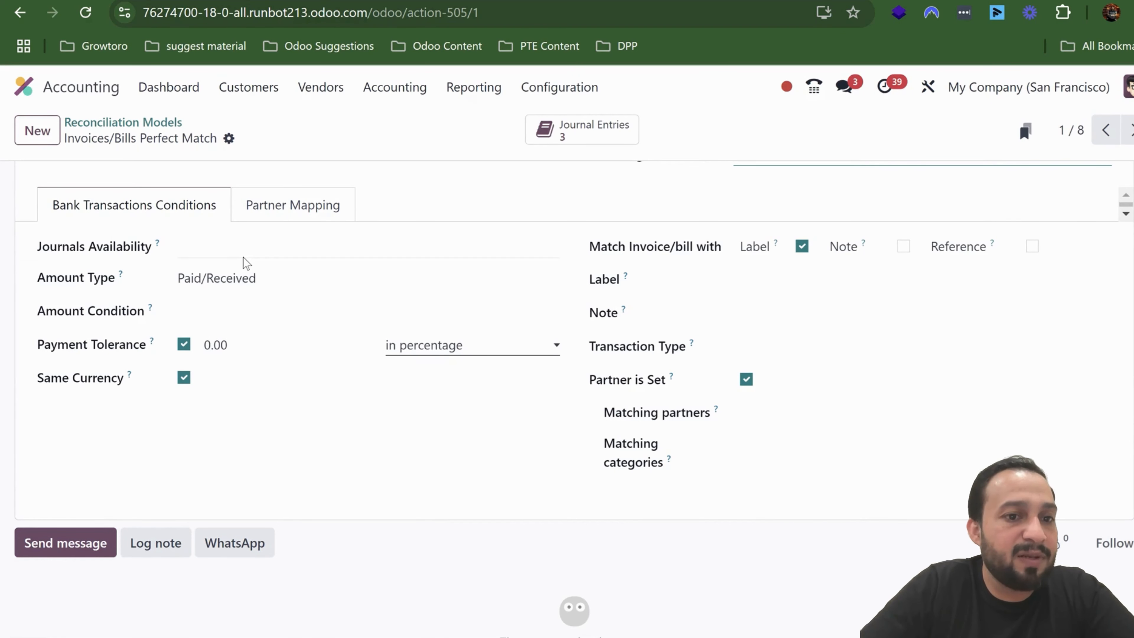
pyautogui.click(243, 245)
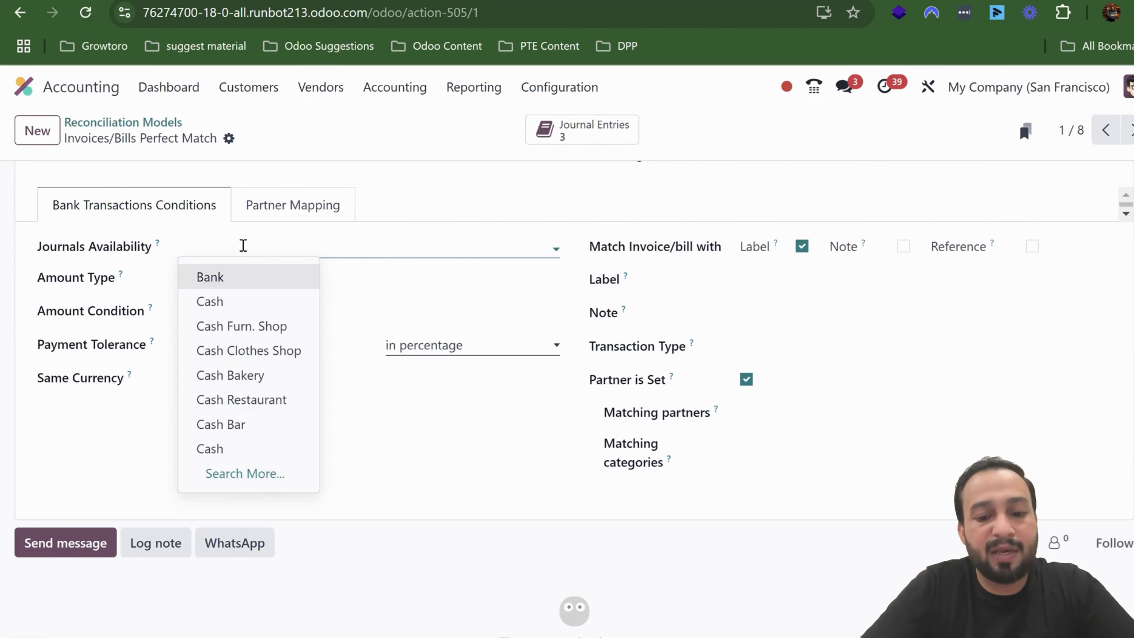
pyautogui.write('bank')
pyautogui.press('Return')
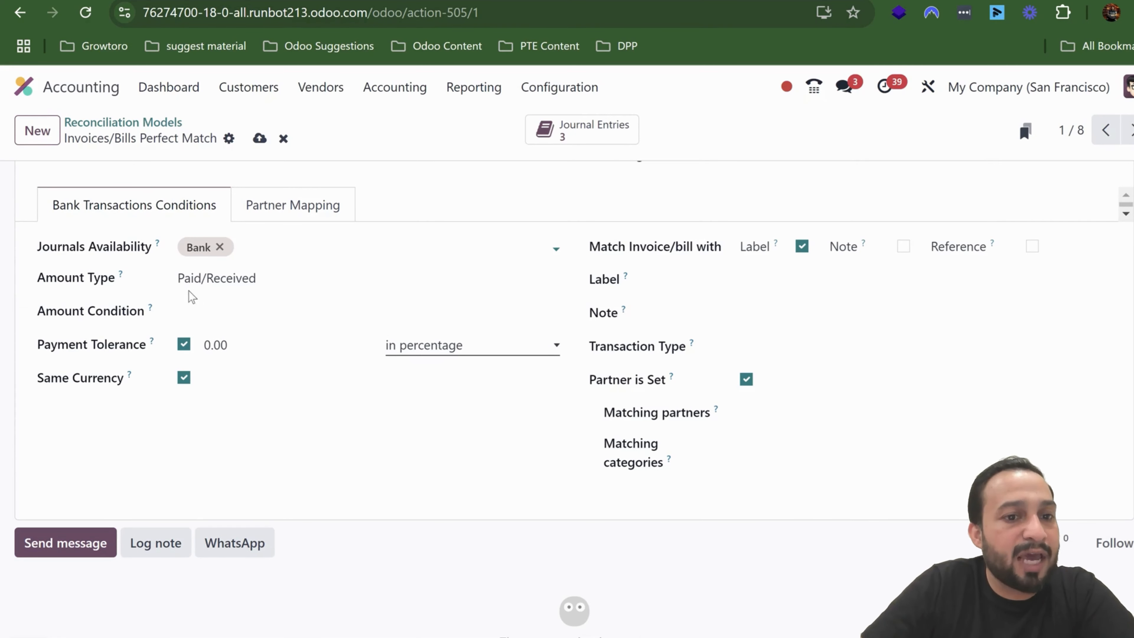
# Step: Check the amount type options and set the amount condition to Is Lower Than 1000
pyautogui.click(241, 279)
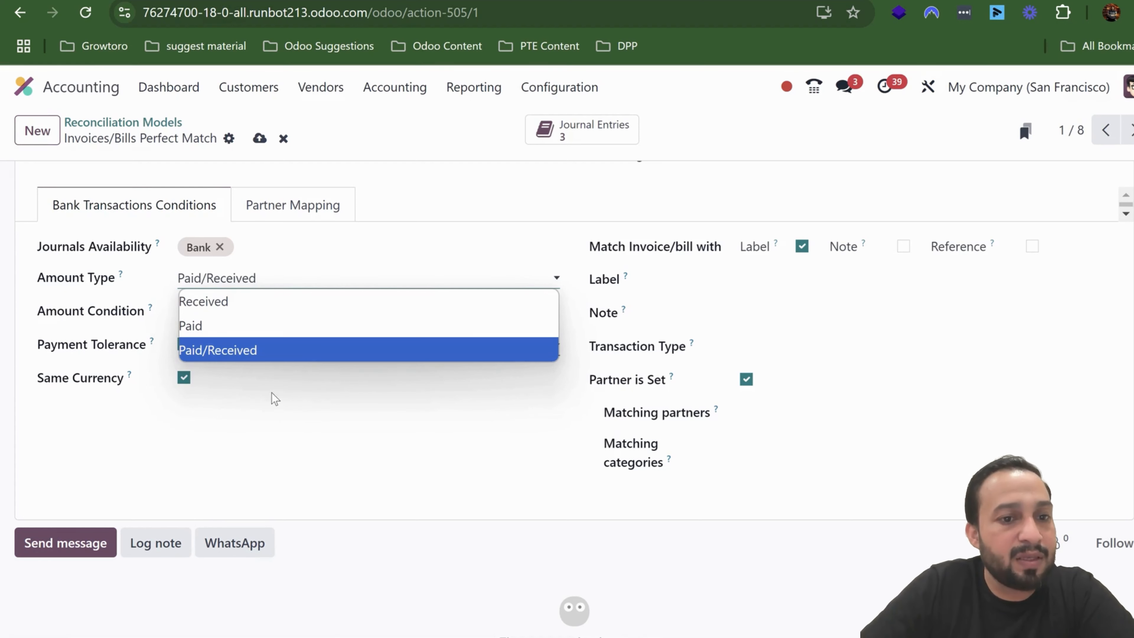
pyautogui.click(293, 435)
pyautogui.click(243, 309)
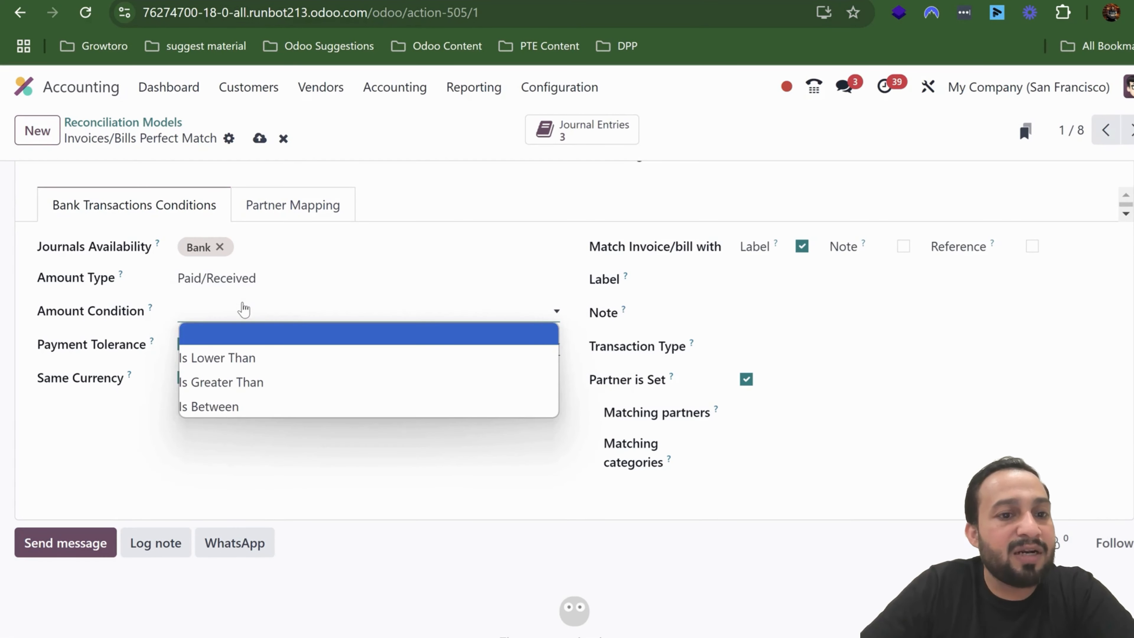
pyautogui.click(244, 309)
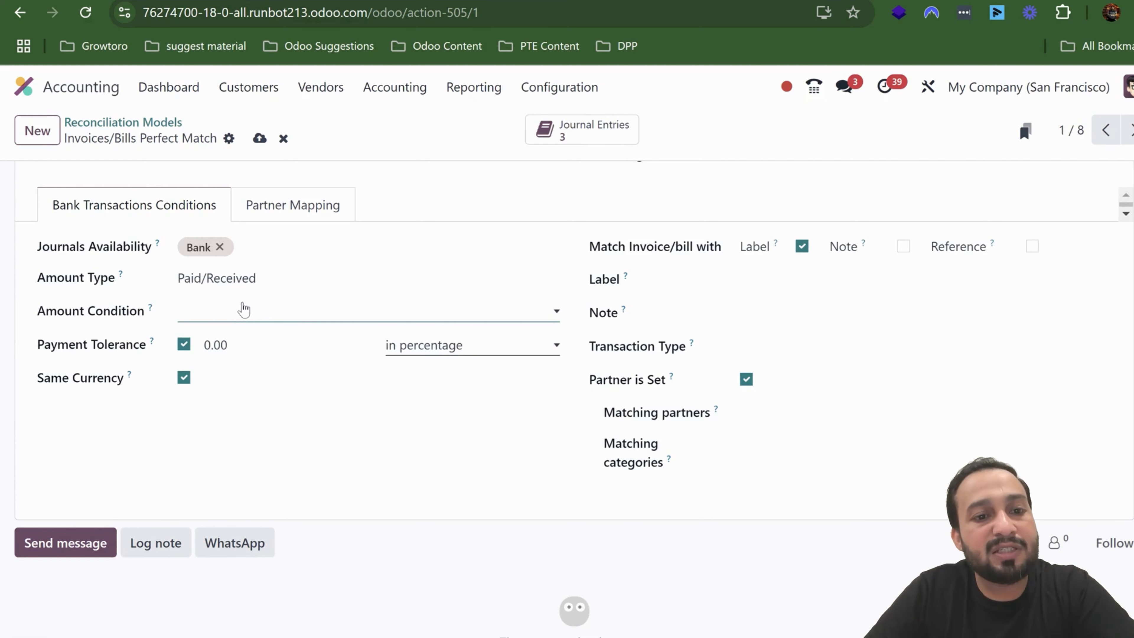
pyautogui.click(243, 309)
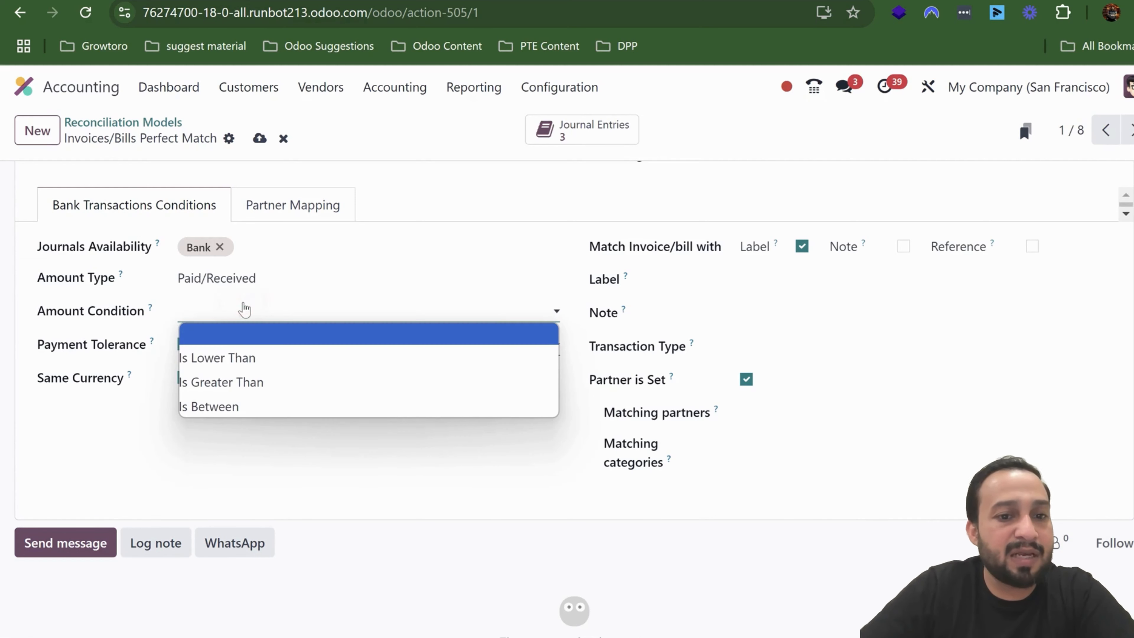
pyautogui.click(258, 367)
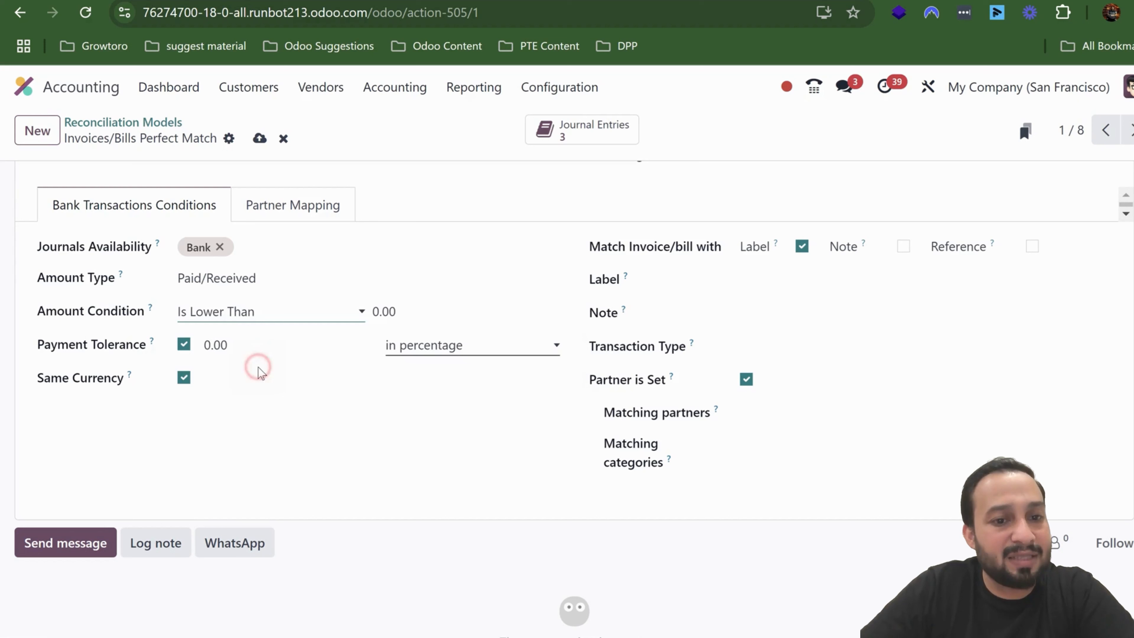
pyautogui.click(234, 339)
pyautogui.click(413, 310)
pyautogui.write('1')
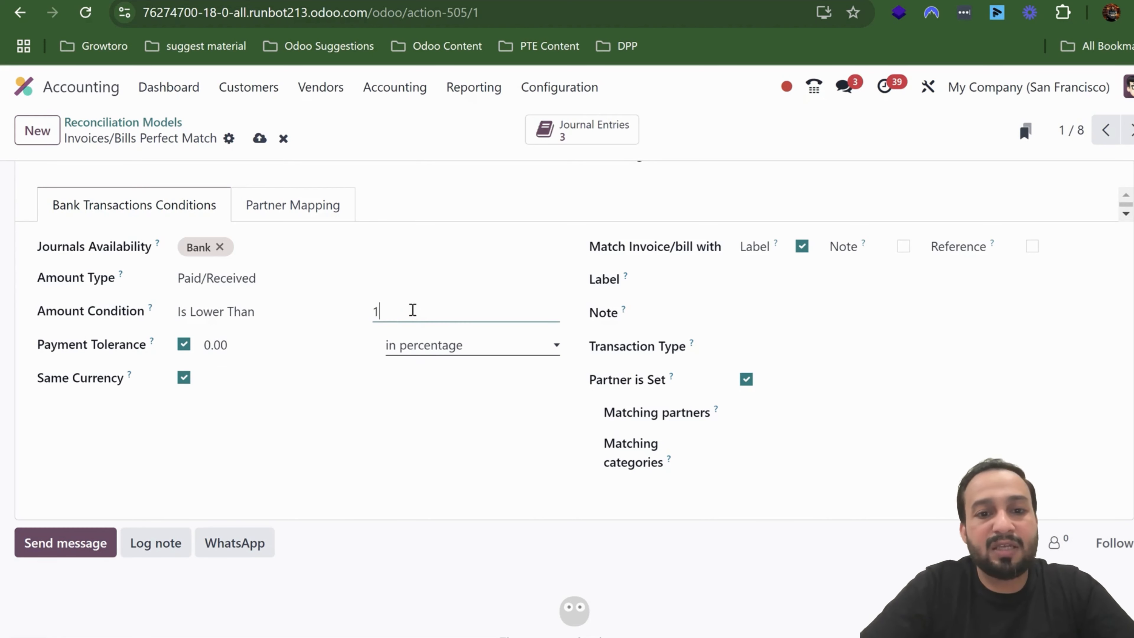
pyautogui.write('000')
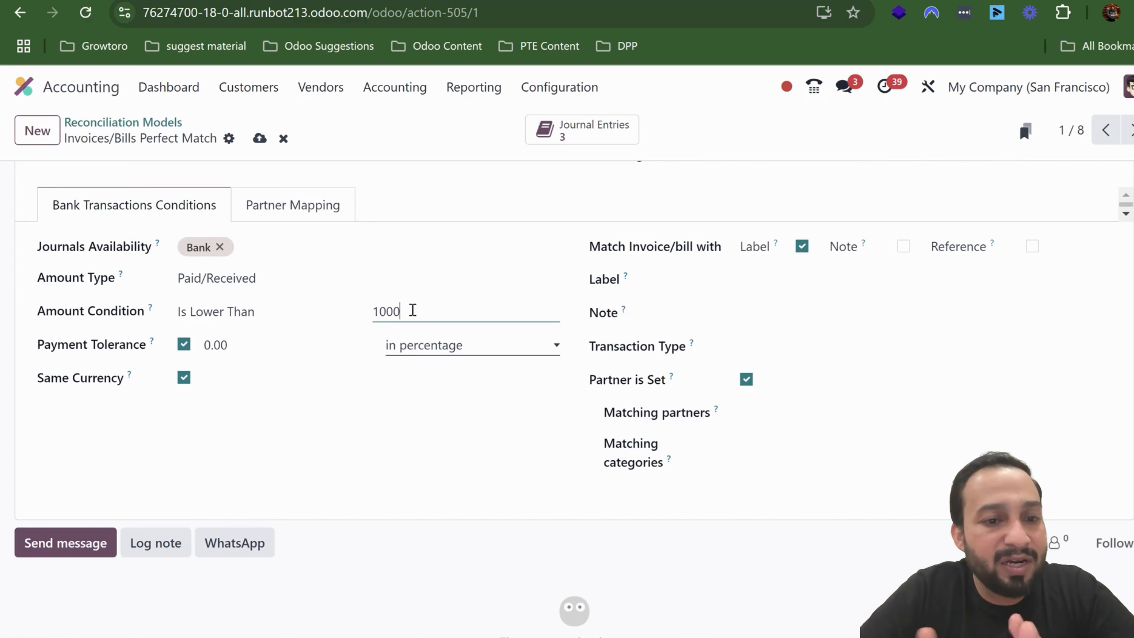
# Step: Set the payment tolerance to 15, expressed in amount
pyautogui.scroll(4, 717, 387)
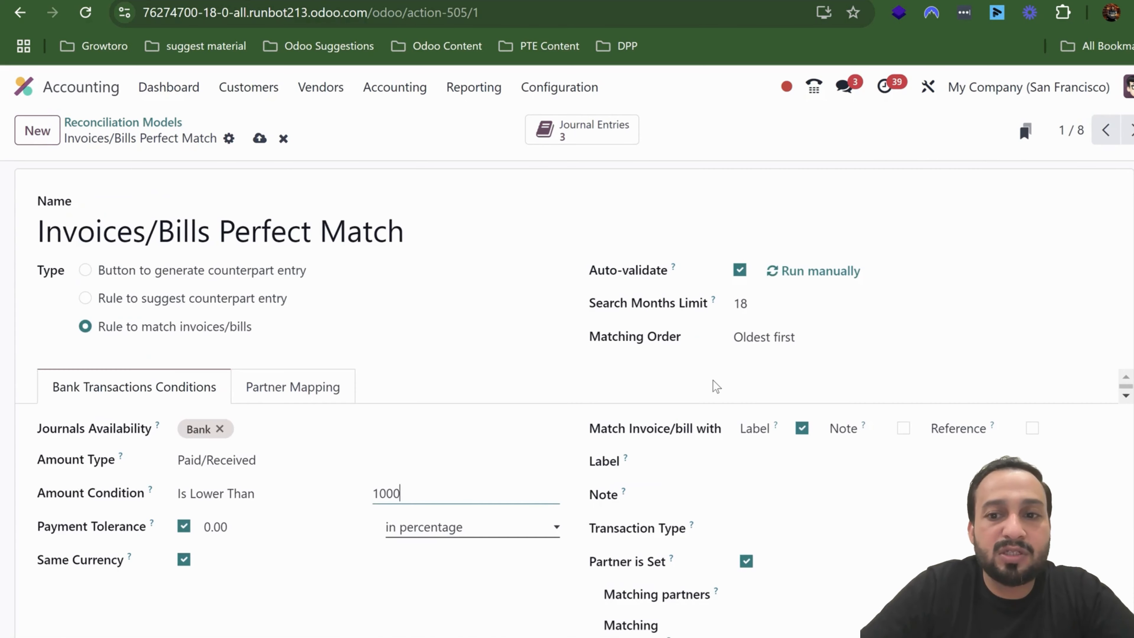
pyautogui.scroll(-2, 753, 271)
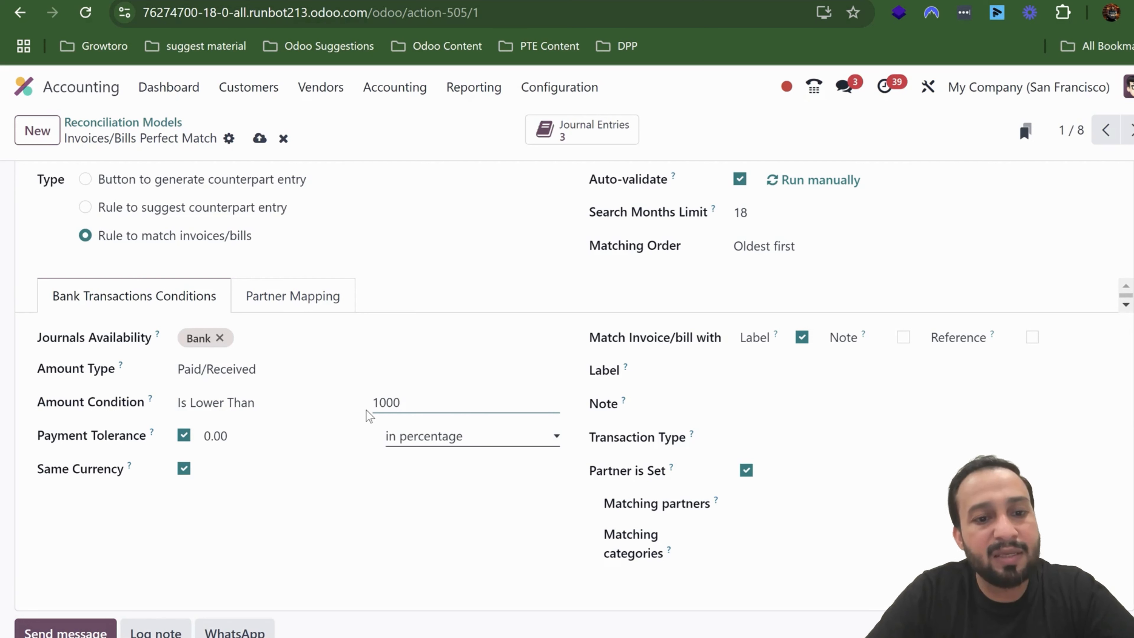
pyautogui.click(498, 433)
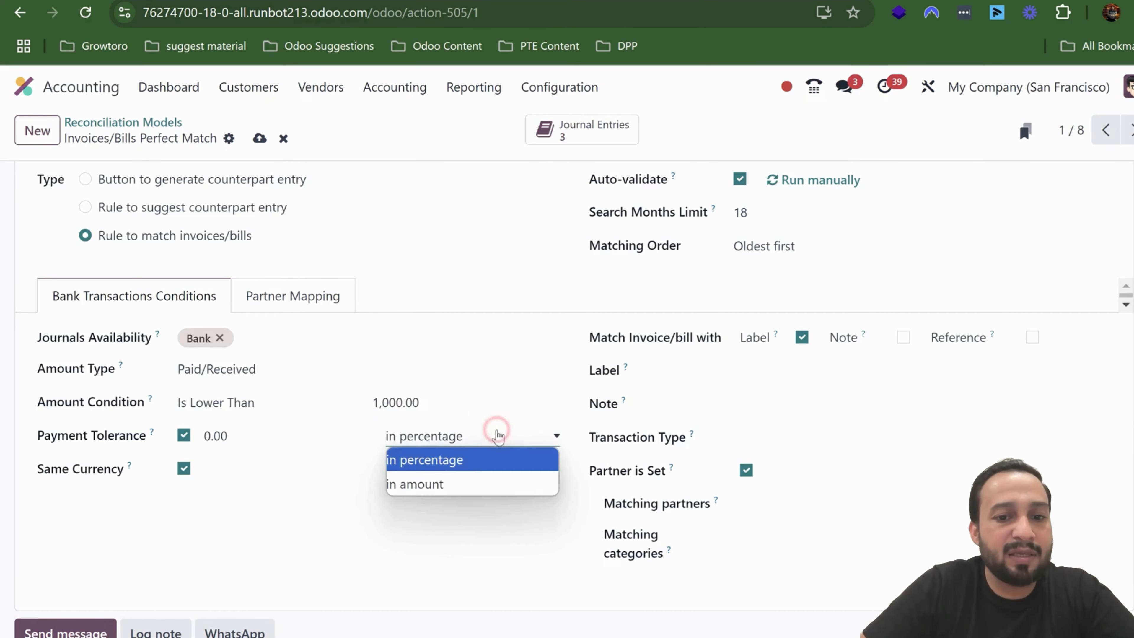
pyautogui.click(458, 484)
pyautogui.click(286, 435)
pyautogui.write('1')
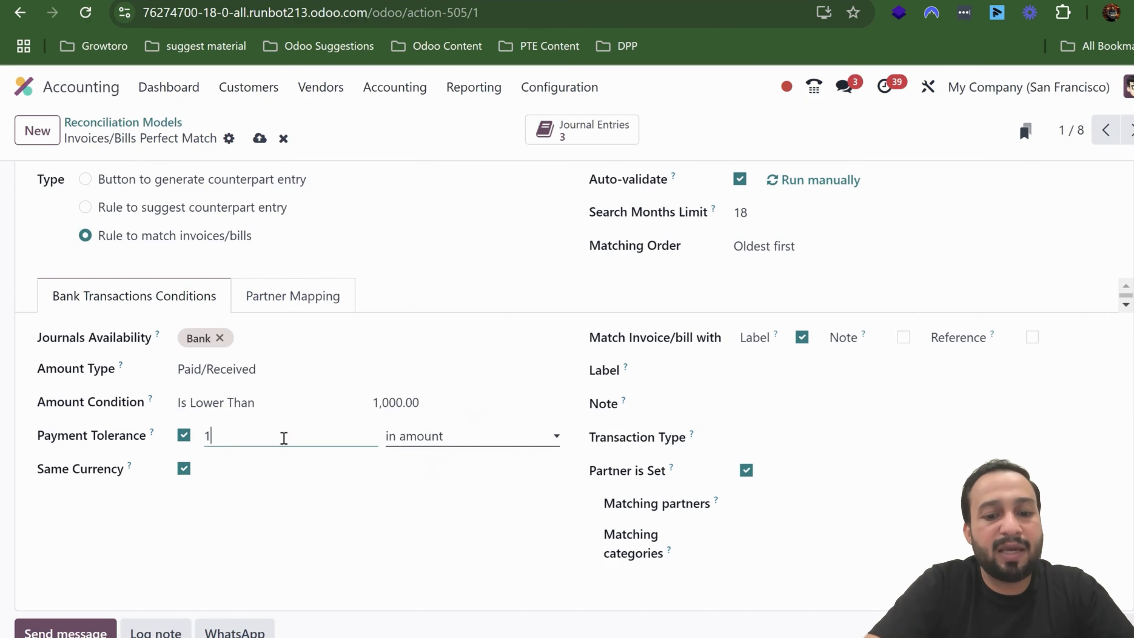
pyautogui.write('5')
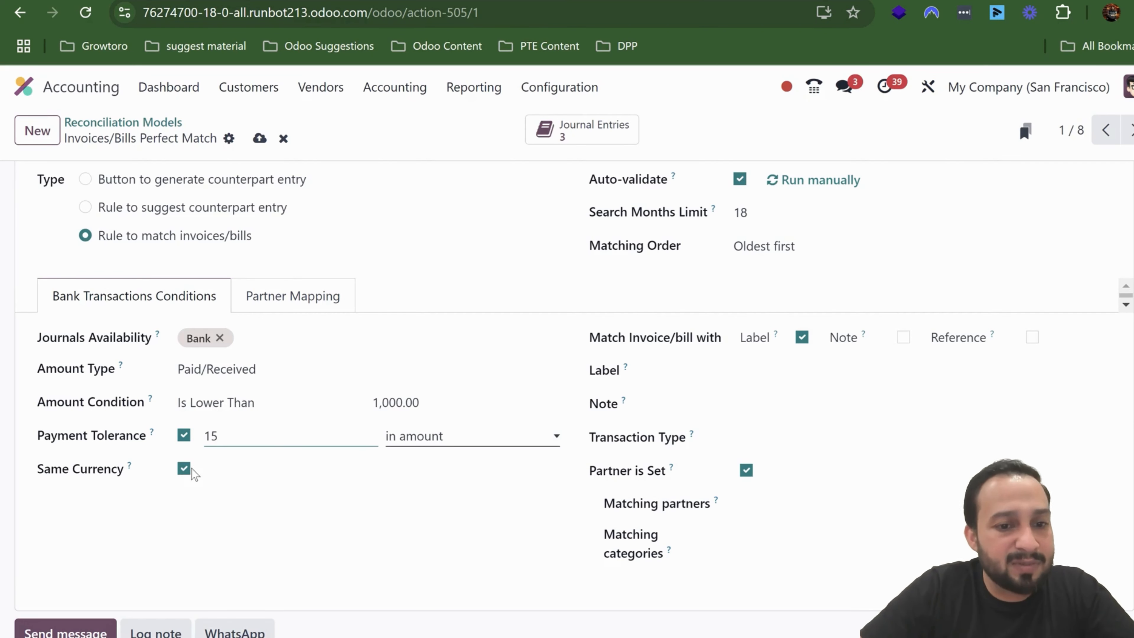
# Step: Review the Label and Note condition options in the model's bank transactions conditions, leaving both conditions blank
pyautogui.scroll(2, 658, 490)
pyautogui.scroll(-2, 659, 490)
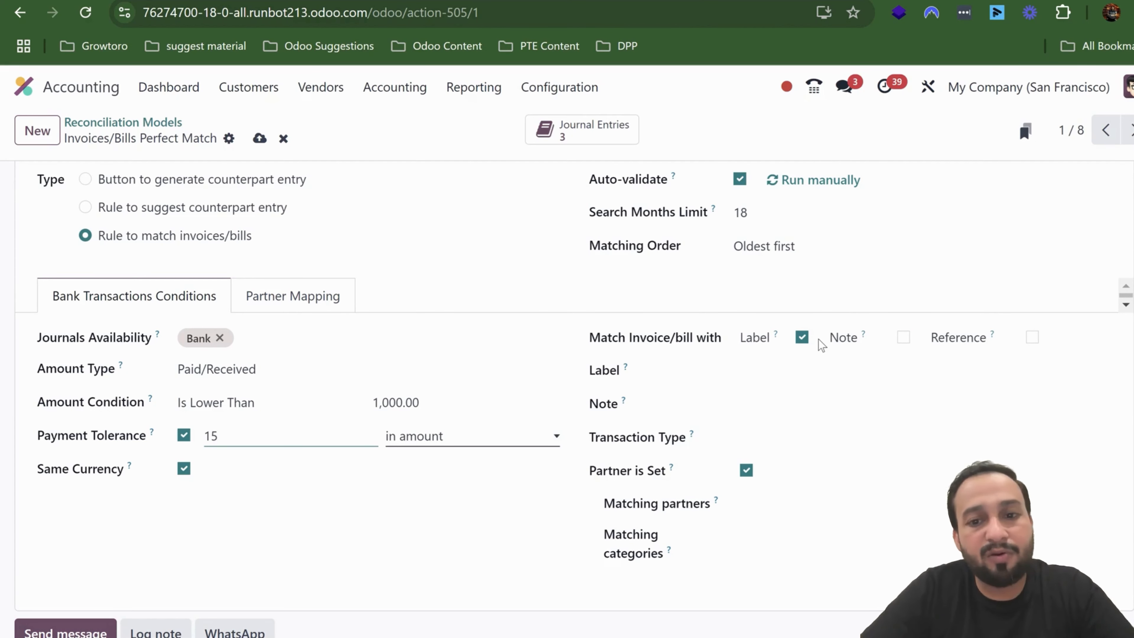
pyautogui.click(695, 379)
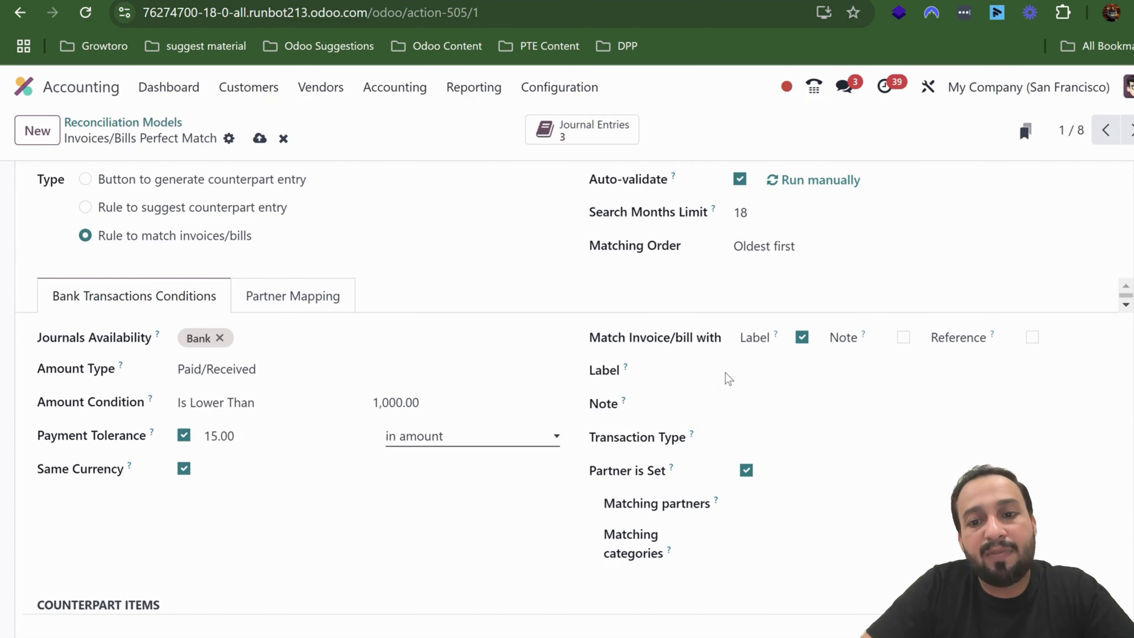
pyautogui.click(663, 370)
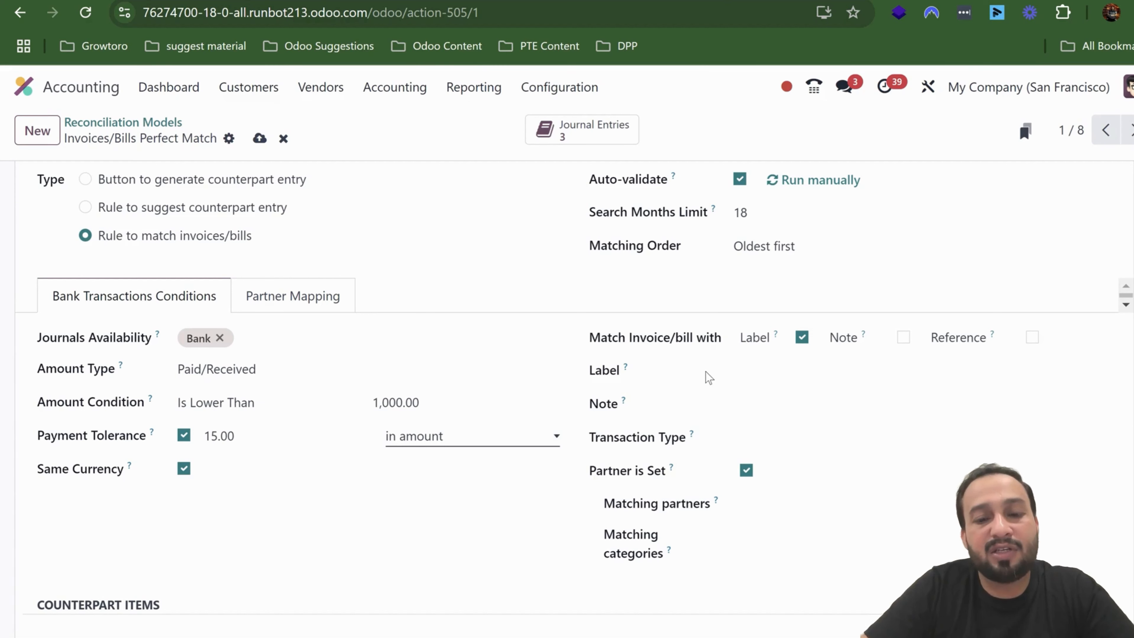
pyautogui.scroll(2, 706, 371)
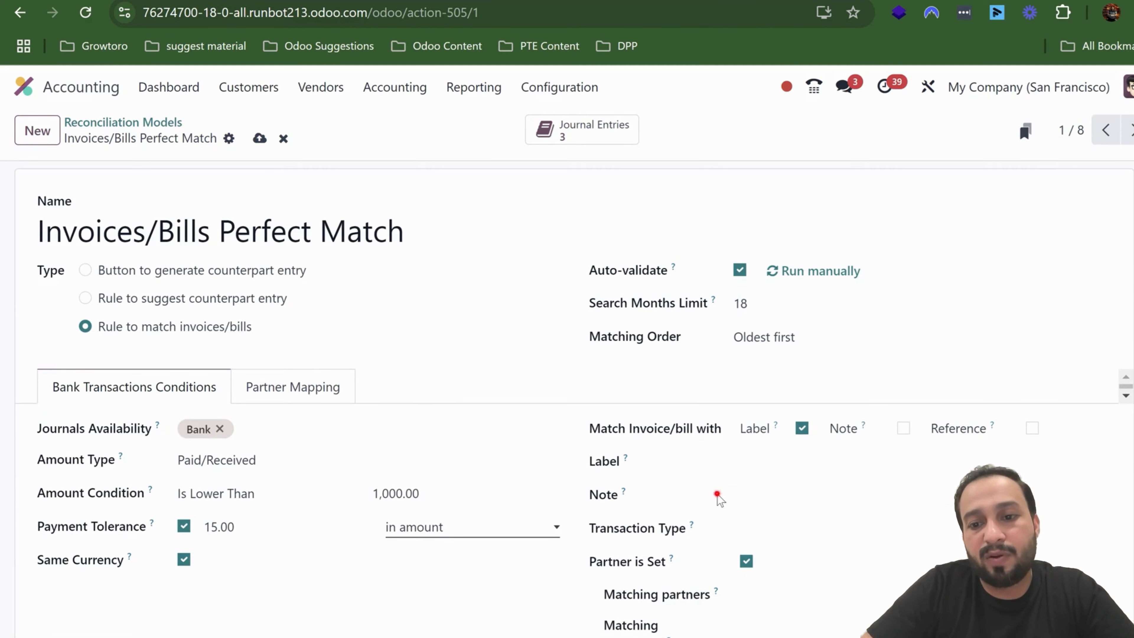
pyautogui.click(718, 494)
pyautogui.click(782, 472)
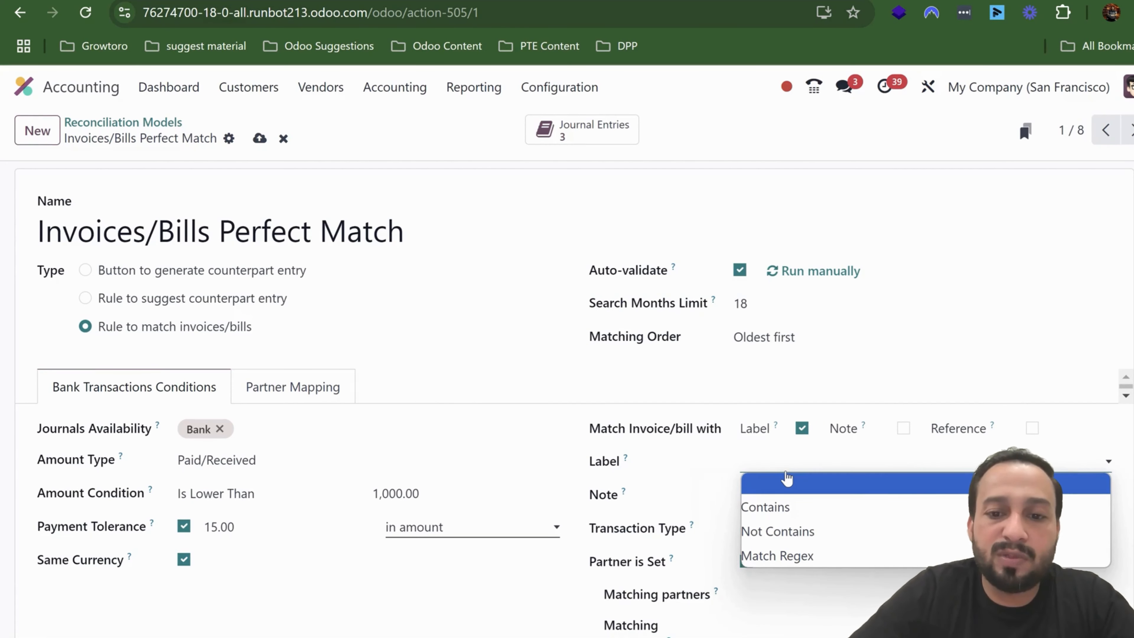
pyautogui.click(786, 479)
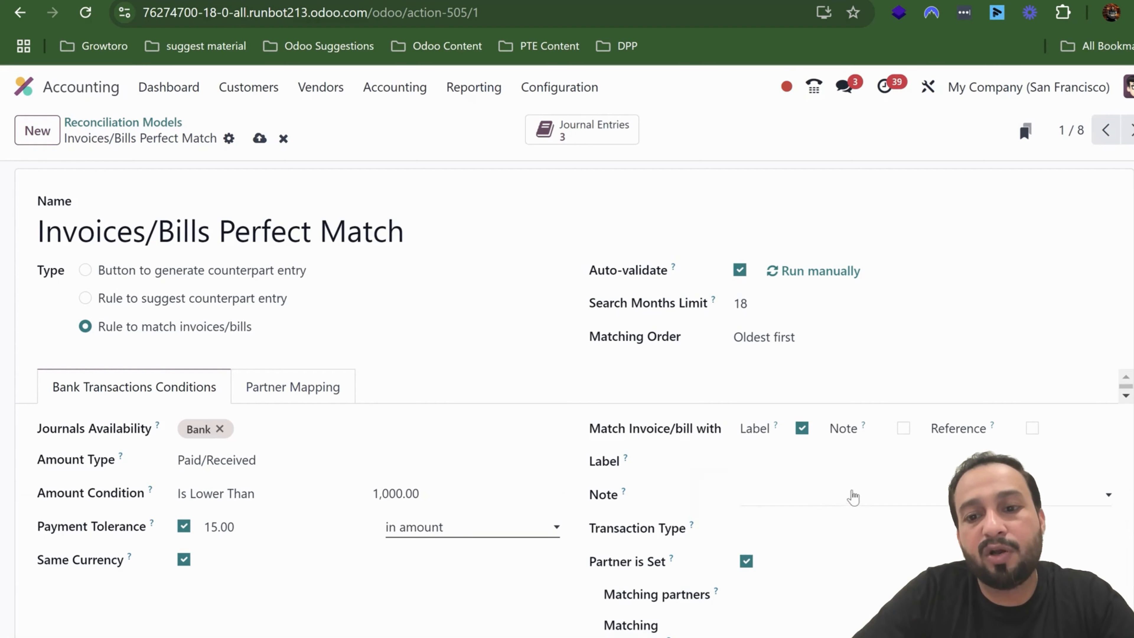
pyautogui.click(853, 496)
pyautogui.scroll(-2, 844, 494)
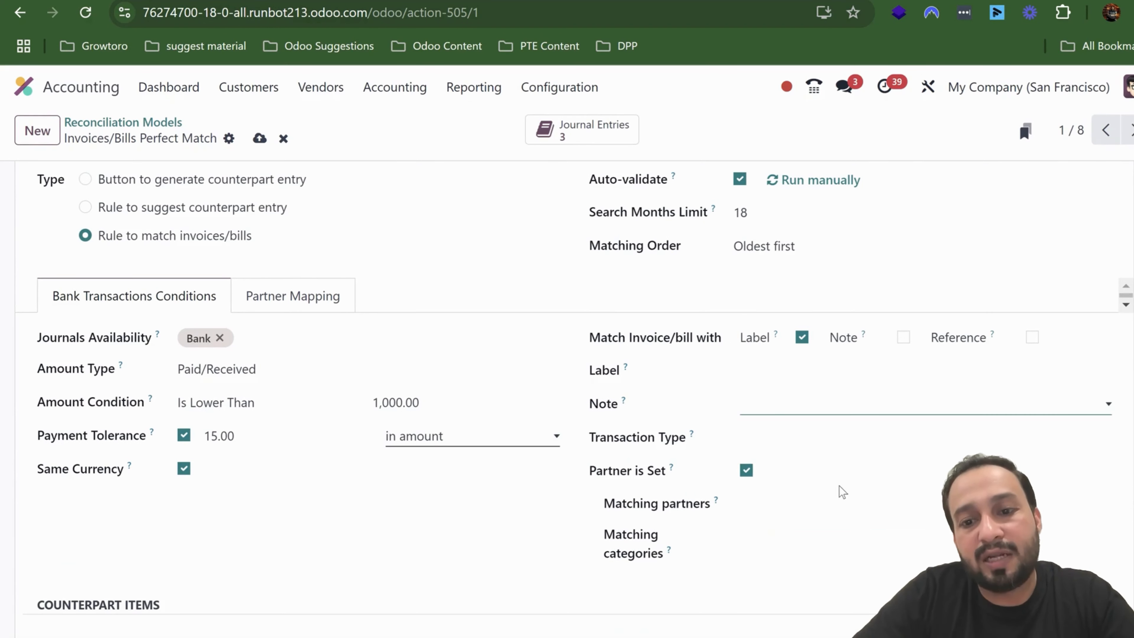
# Step: Try the Contains condition for the transaction type, and reset the transaction type to blank
pyautogui.click(841, 436)
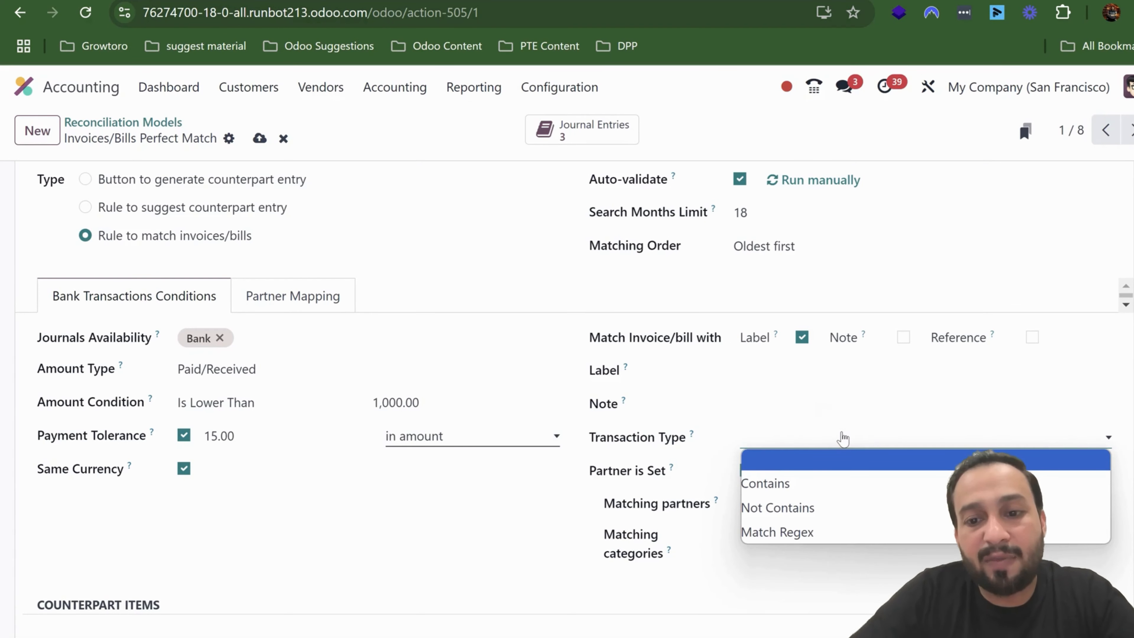
pyautogui.click(818, 482)
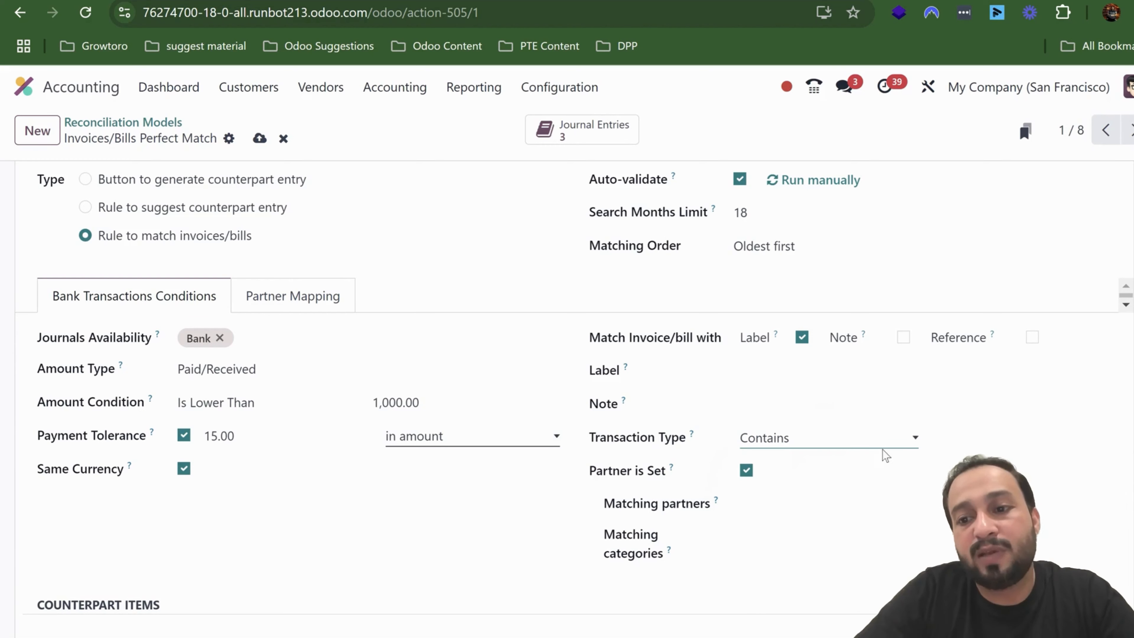
pyautogui.click(1002, 441)
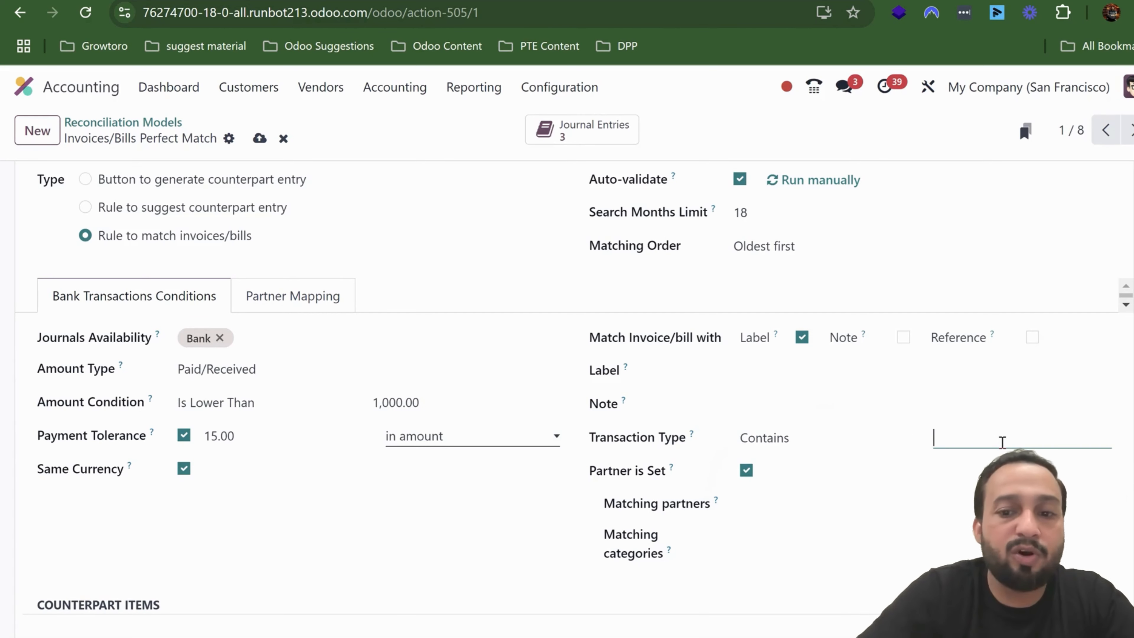
pyautogui.click(882, 438)
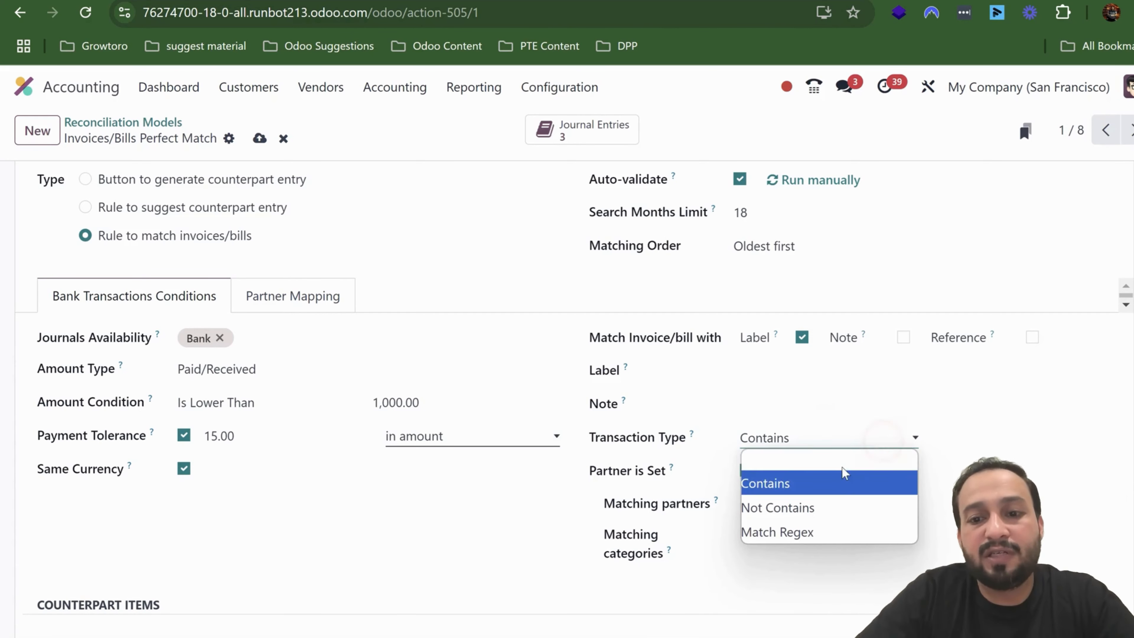
pyautogui.click(840, 465)
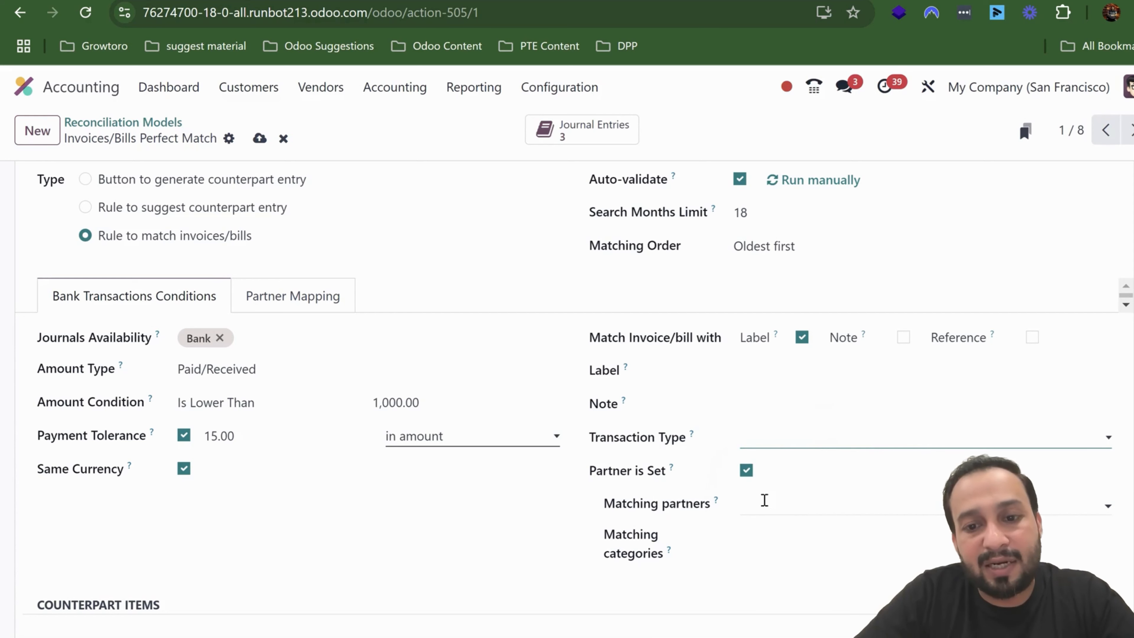
# Step: Add a contact as a matching partner under Partner is Set, and remove that contact again
pyautogui.scroll(-2, 764, 500)
pyautogui.click(796, 408)
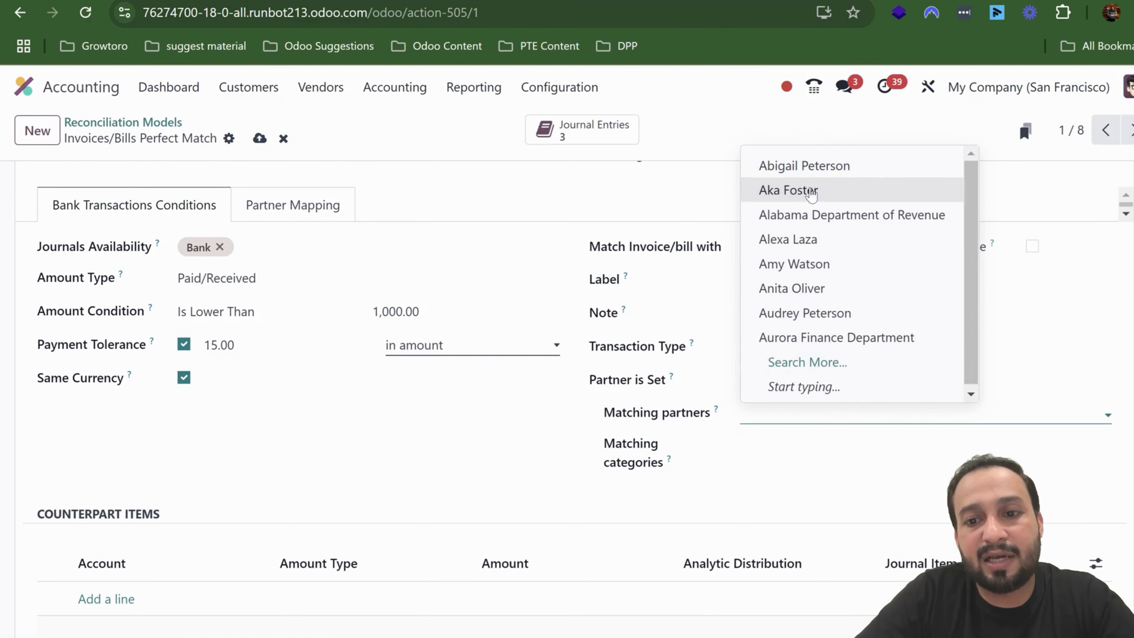
pyautogui.click(812, 191)
pyautogui.click(867, 415)
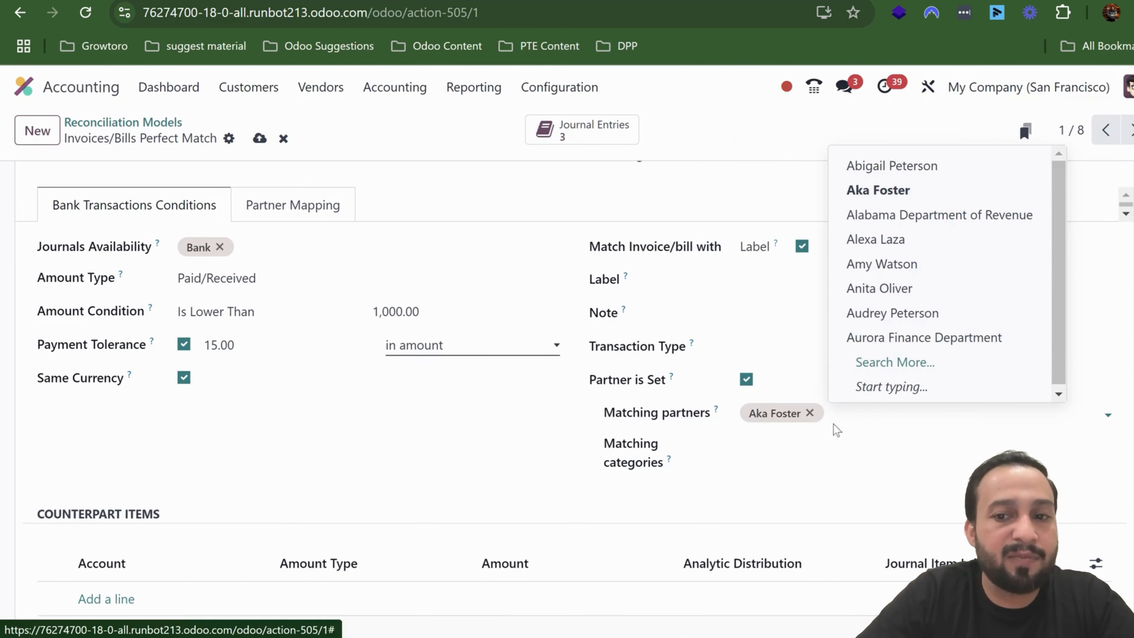
pyautogui.click(834, 410)
pyautogui.press('BackSpace')
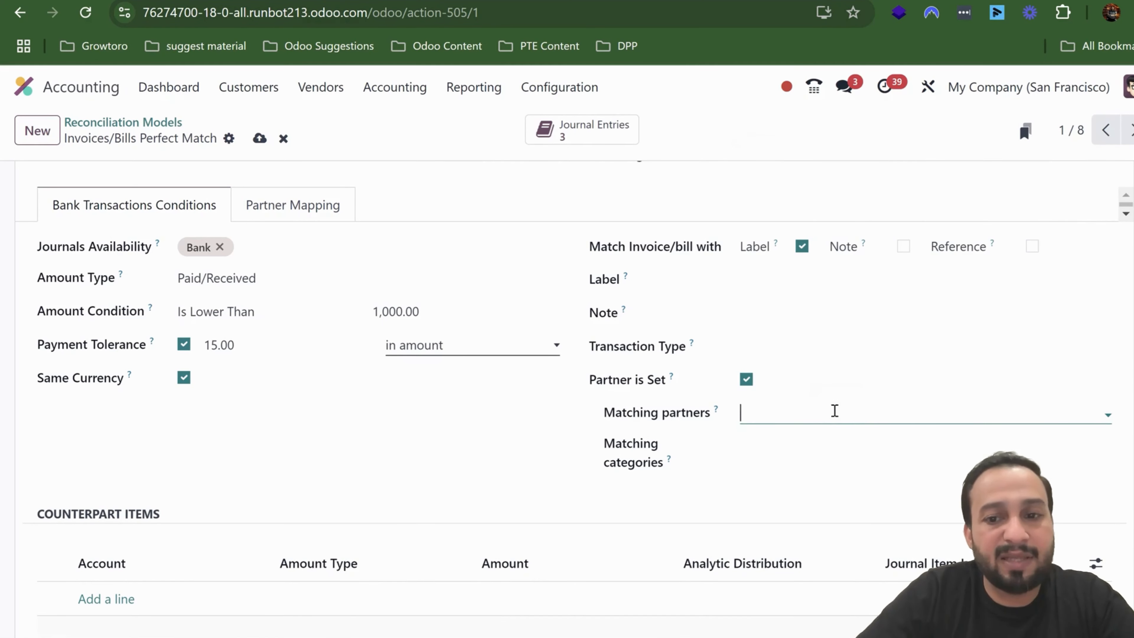
# Step: View the available matching categories for the partner condition without selecting one
pyautogui.click(799, 448)
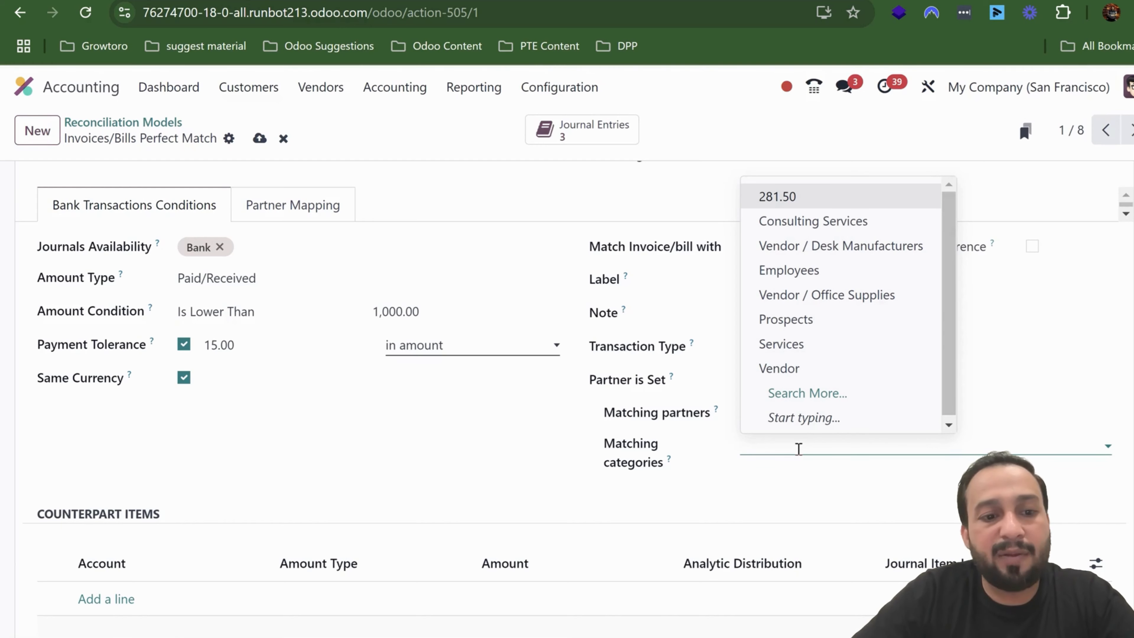
pyautogui.scroll(-2, 185, 498)
pyautogui.scroll(4, 308, 398)
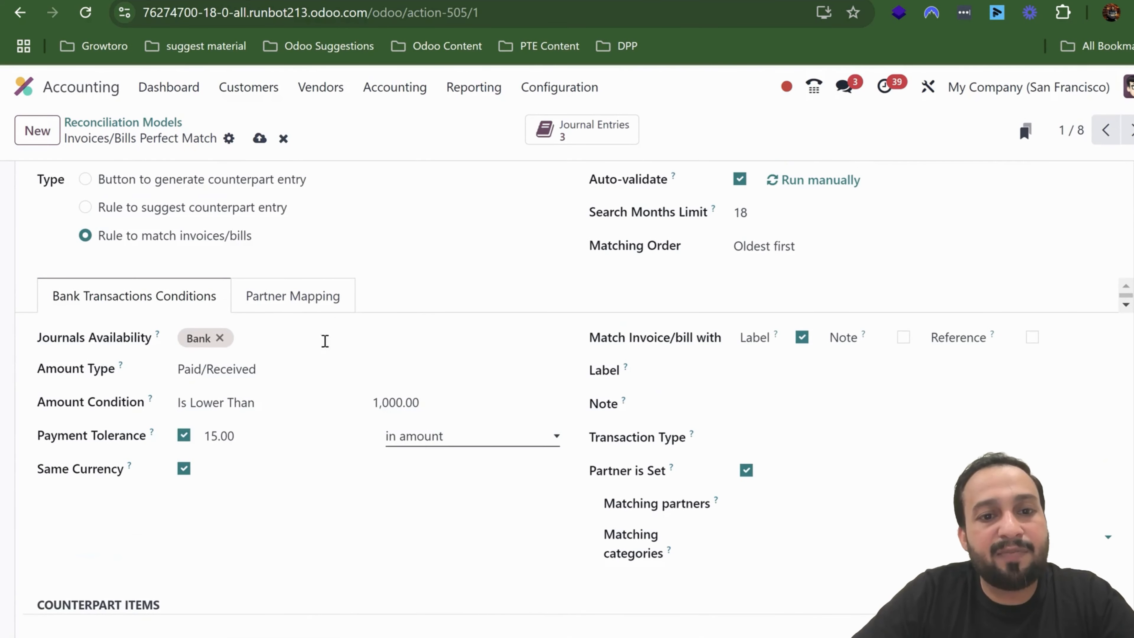
# Step: Add a partner mapping line that finds the text "deco" in both label and notes and assigns the partner Deco Addict
pyautogui.click(315, 298)
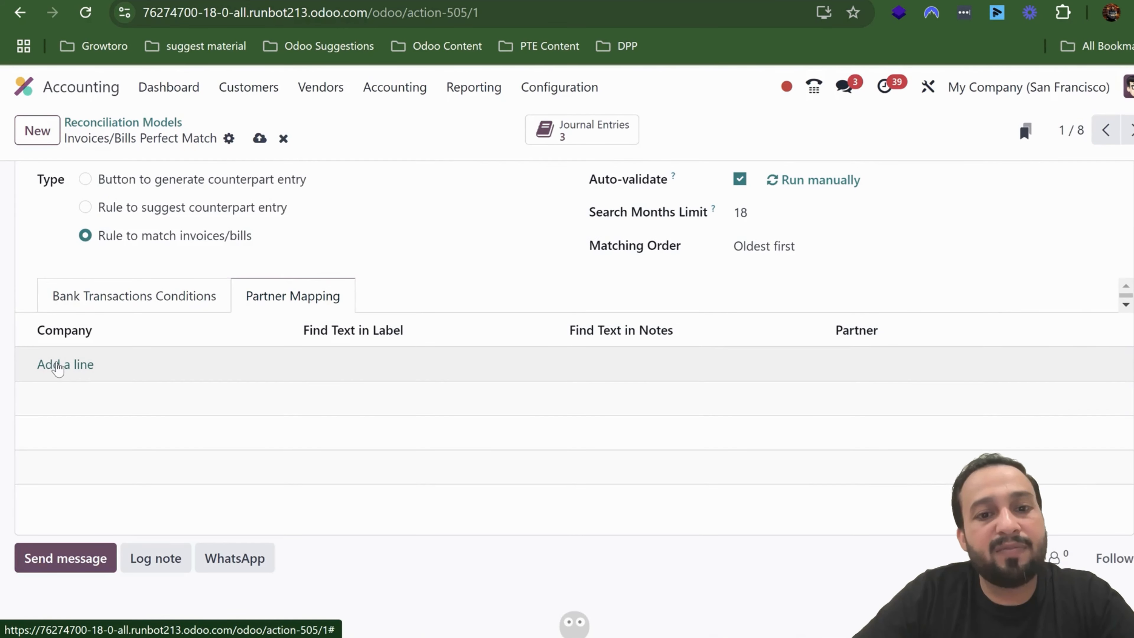
pyautogui.click(82, 365)
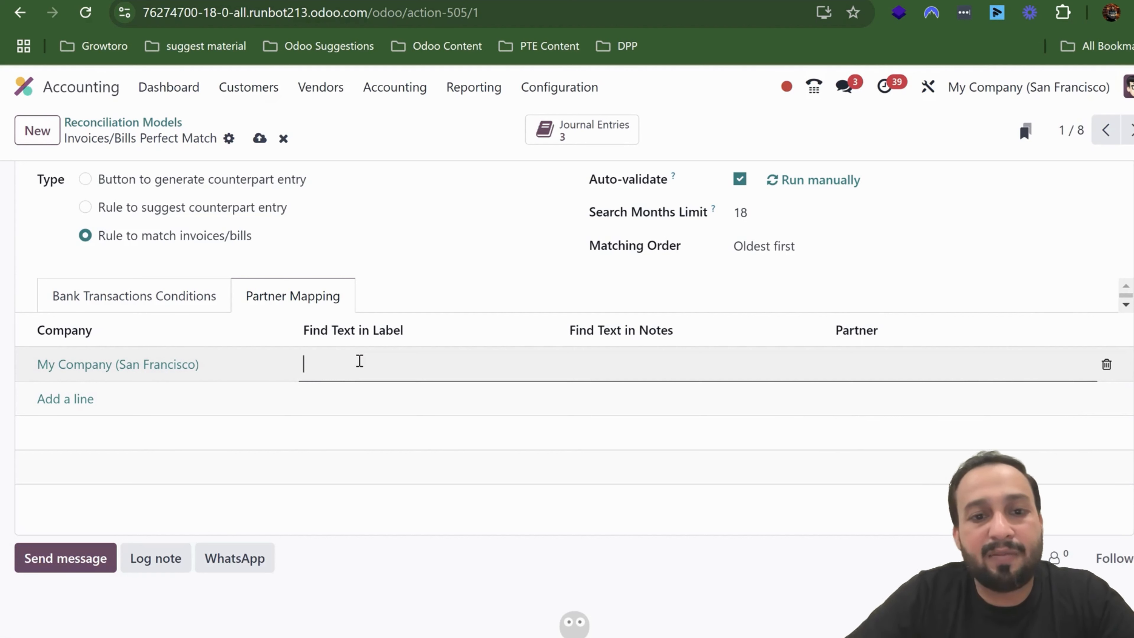
pyautogui.write('d')
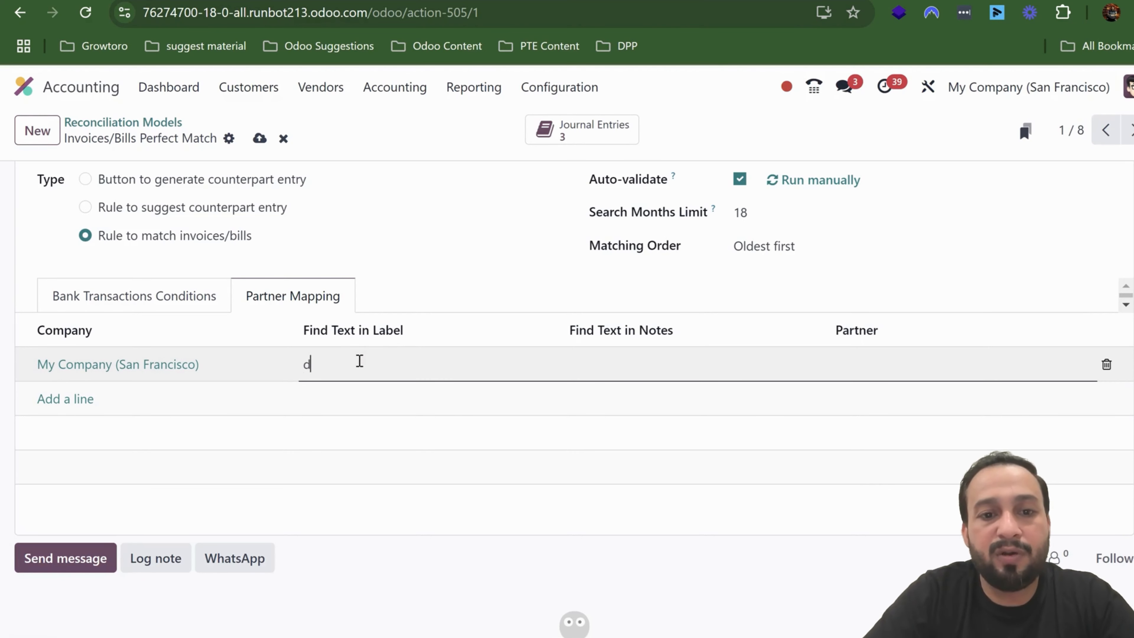
pyautogui.write('edo')
pyautogui.press('Tab')
pyautogui.write('decvo')
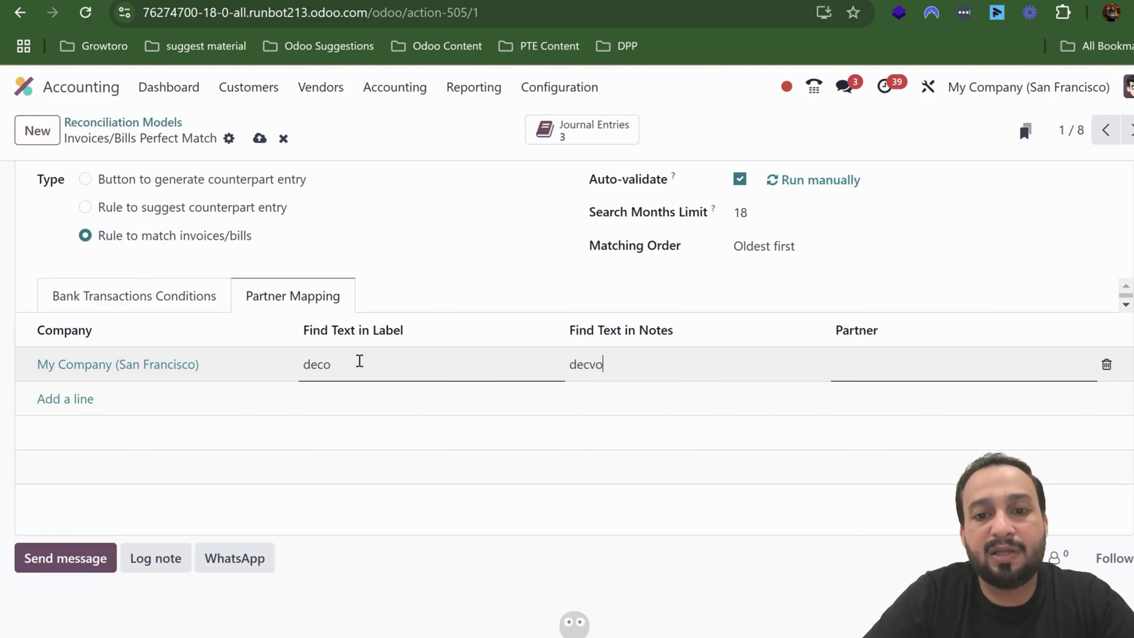
pyautogui.press('BackSpace')
pyautogui.press('BackSpace')
pyautogui.write('o')
pyautogui.press('Tab')
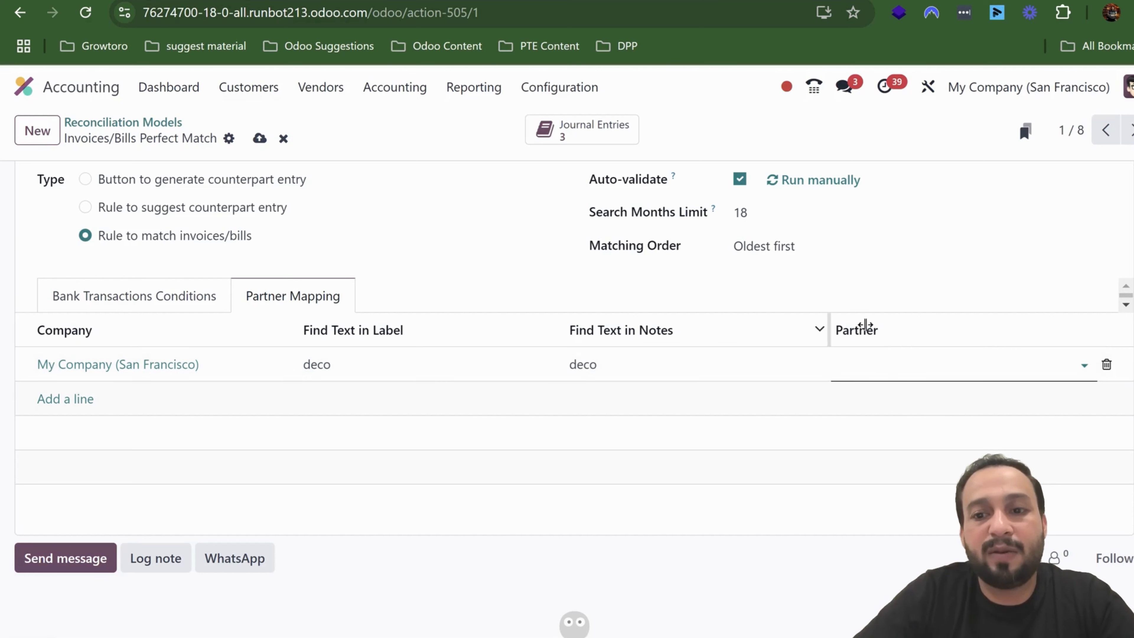
pyautogui.write('deco')
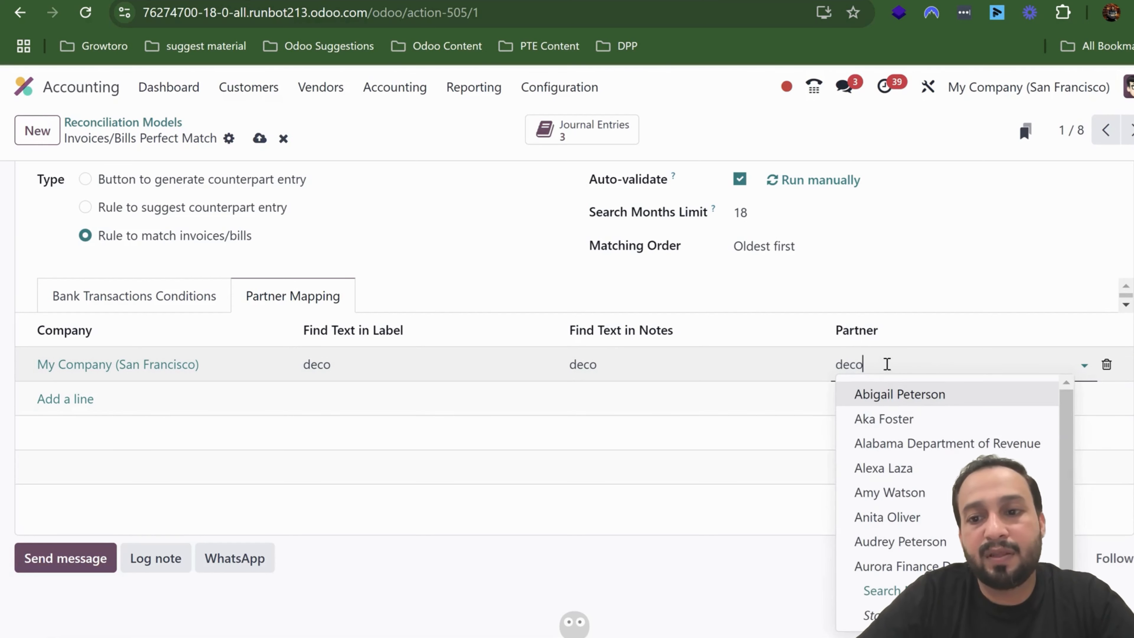
pyautogui.press('Return')
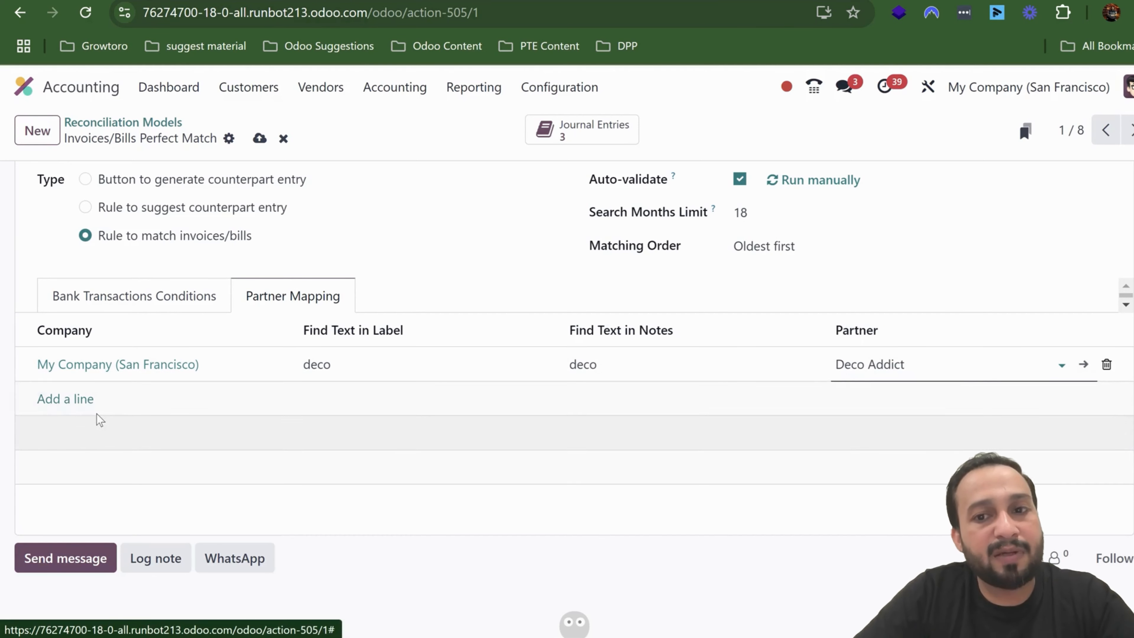
# Step: Add a counterpart item line under the bank transactions conditions and view its account choices without selecting an account
pyautogui.click(175, 297)
pyautogui.scroll(-2, 447, 363)
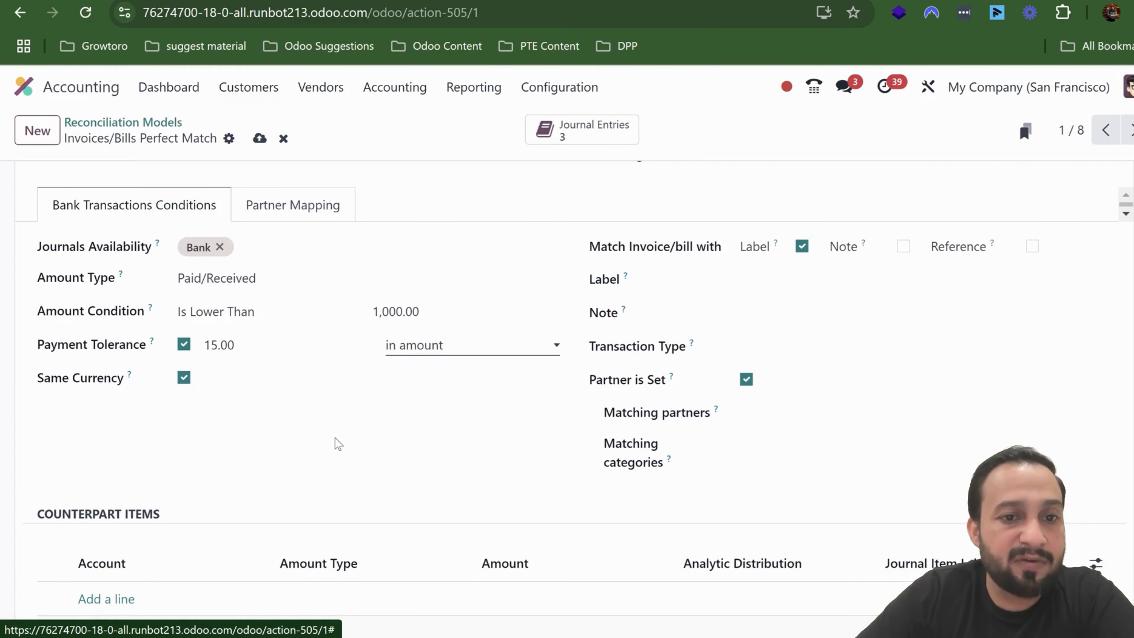
pyautogui.scroll(-2, 339, 435)
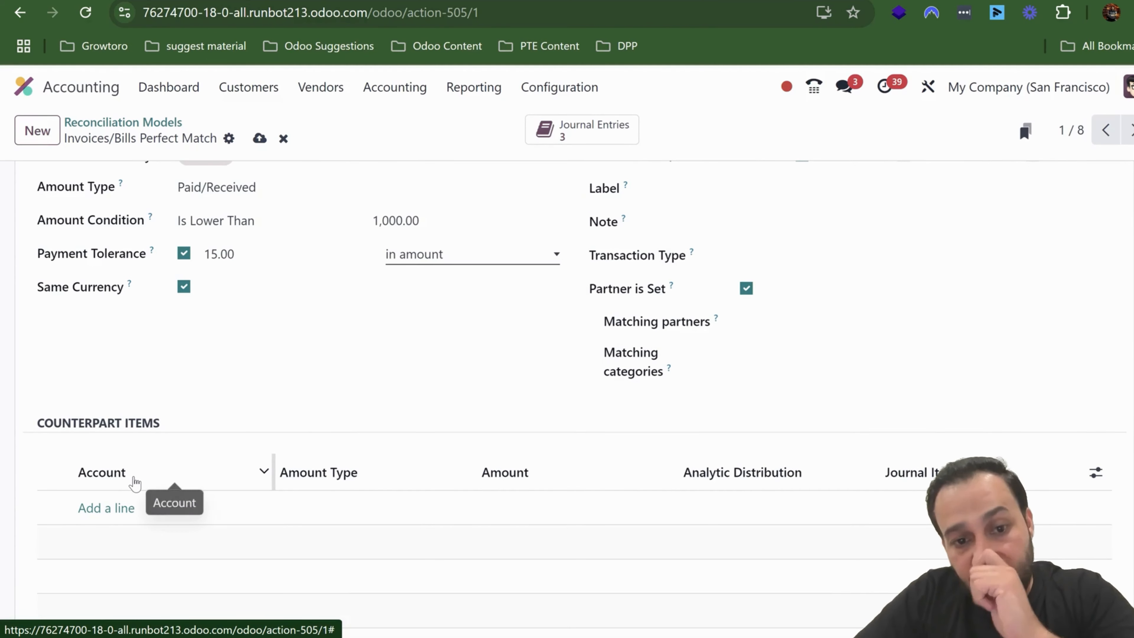
pyautogui.click(125, 508)
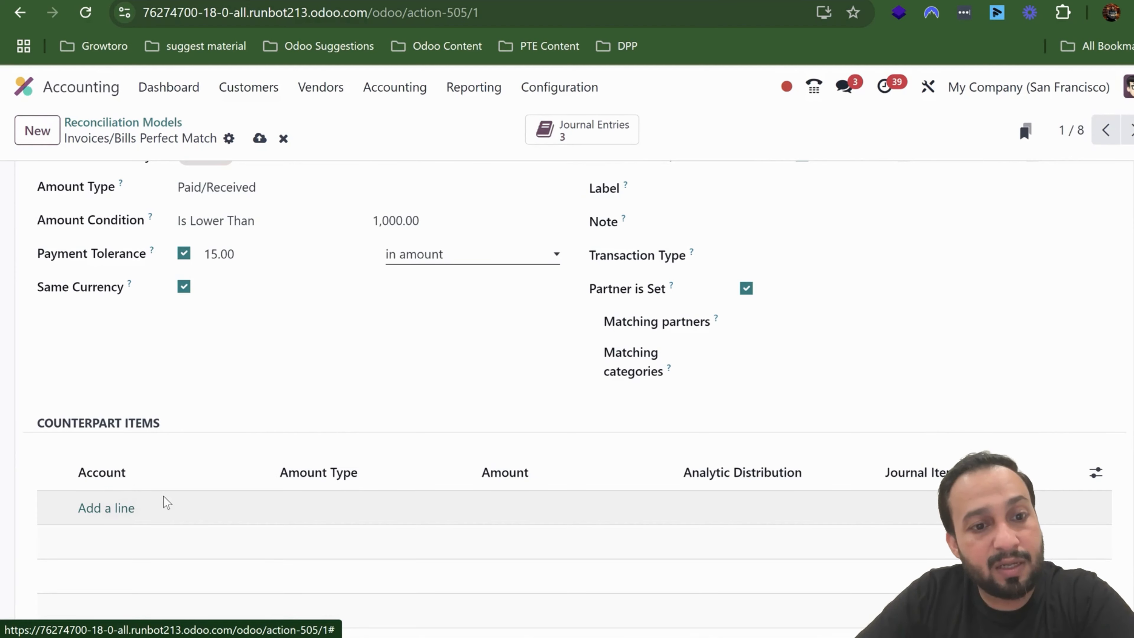
pyautogui.click(168, 512)
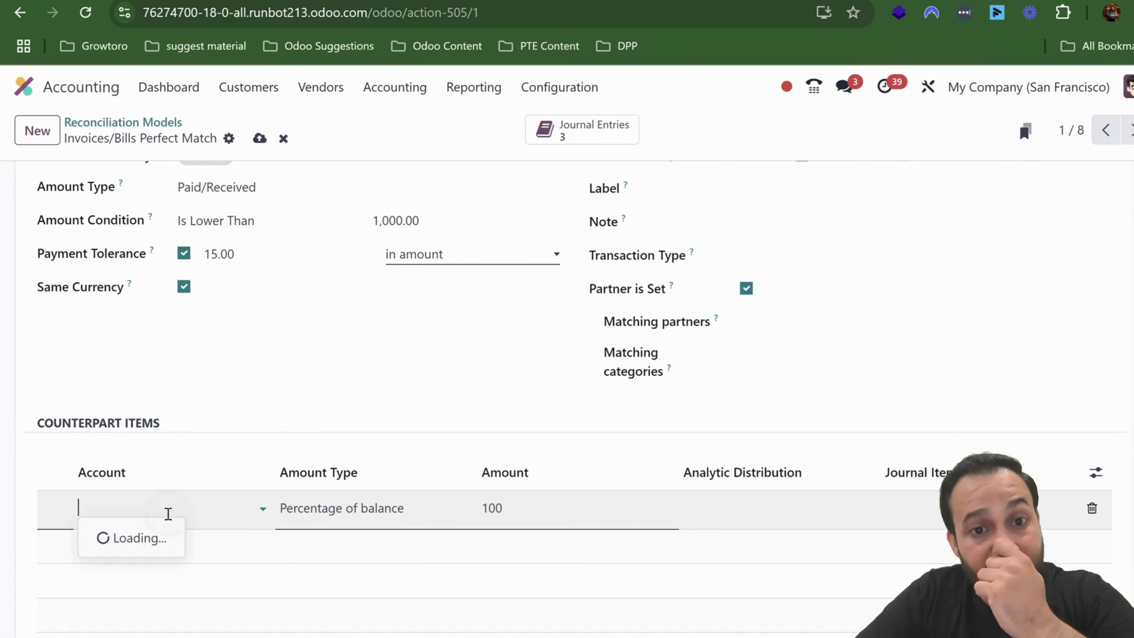
pyautogui.scroll(3, 425, 408)
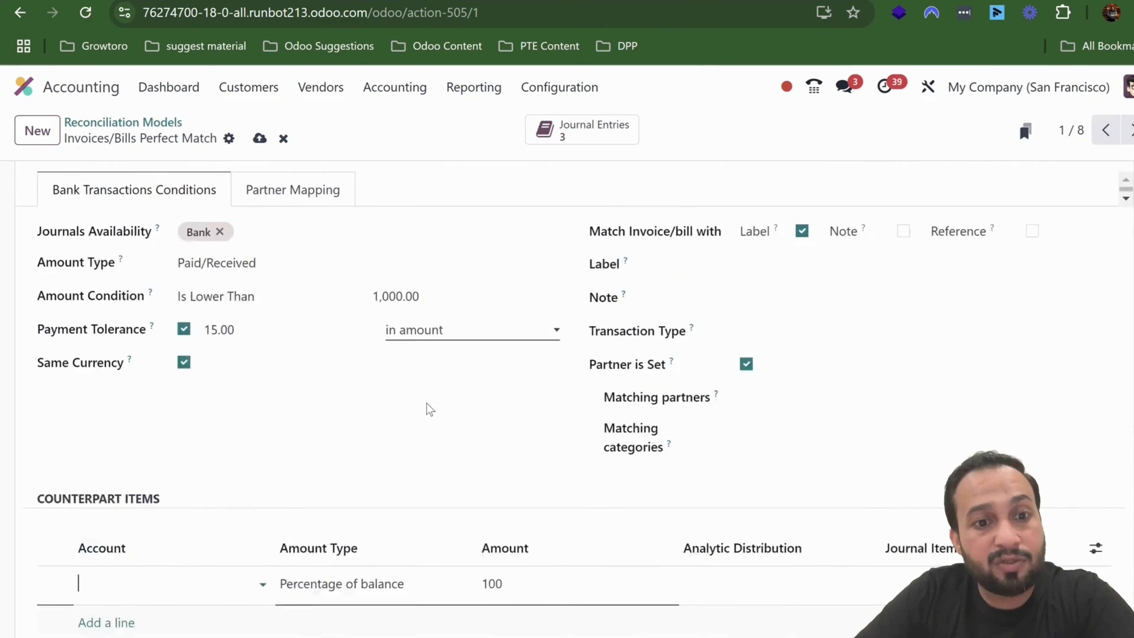
pyautogui.scroll(2, 368, 403)
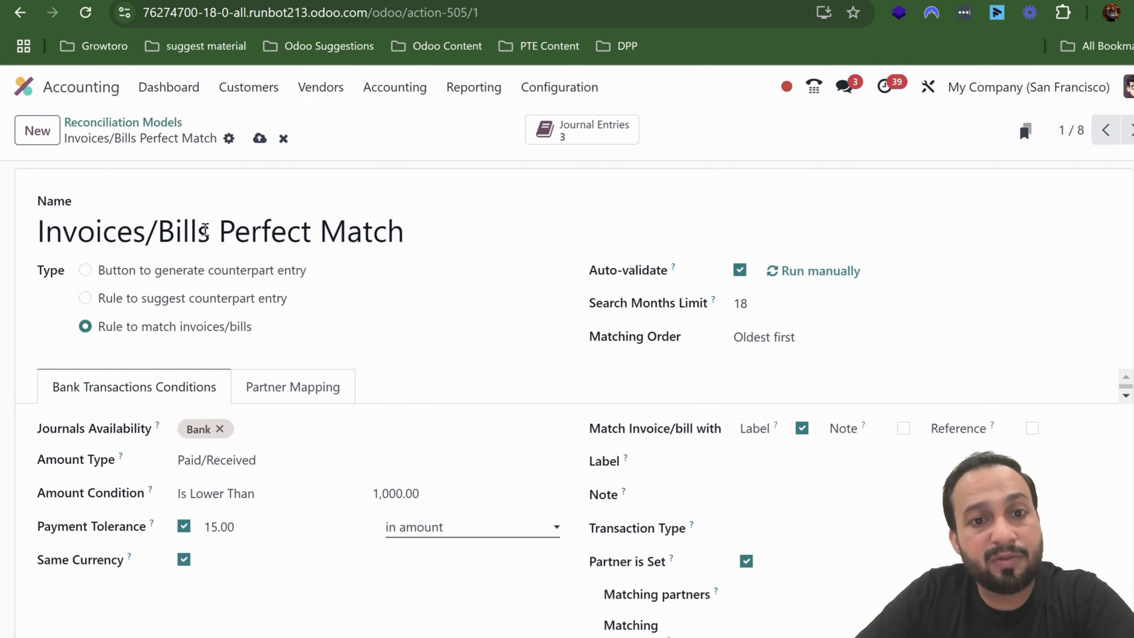
pyautogui.scroll(-5, 461, 337)
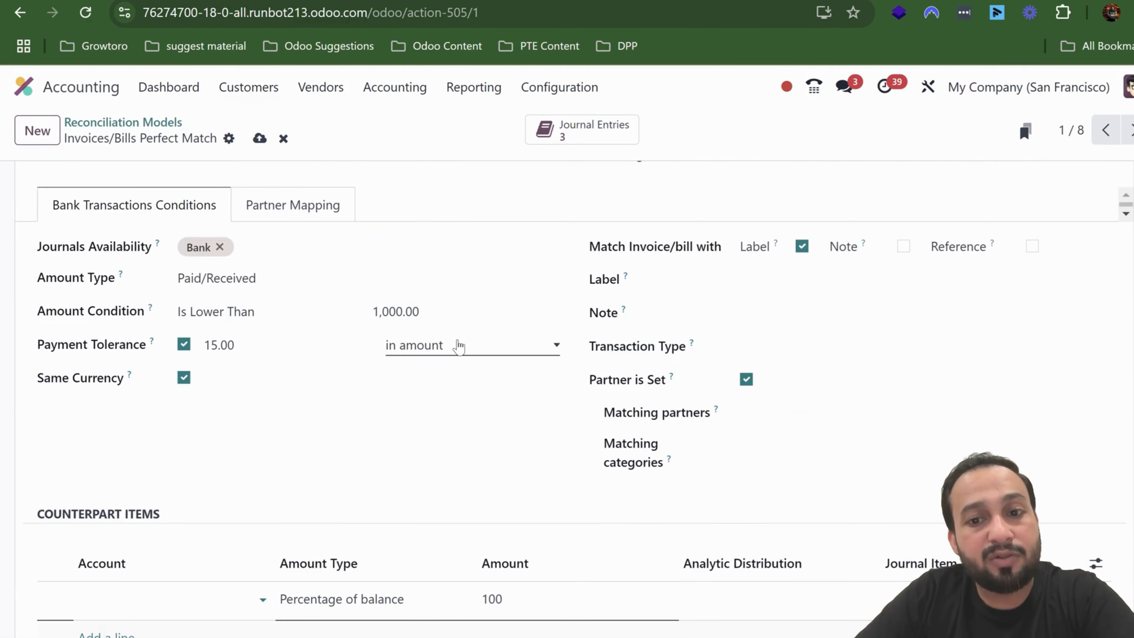
pyautogui.click(179, 521)
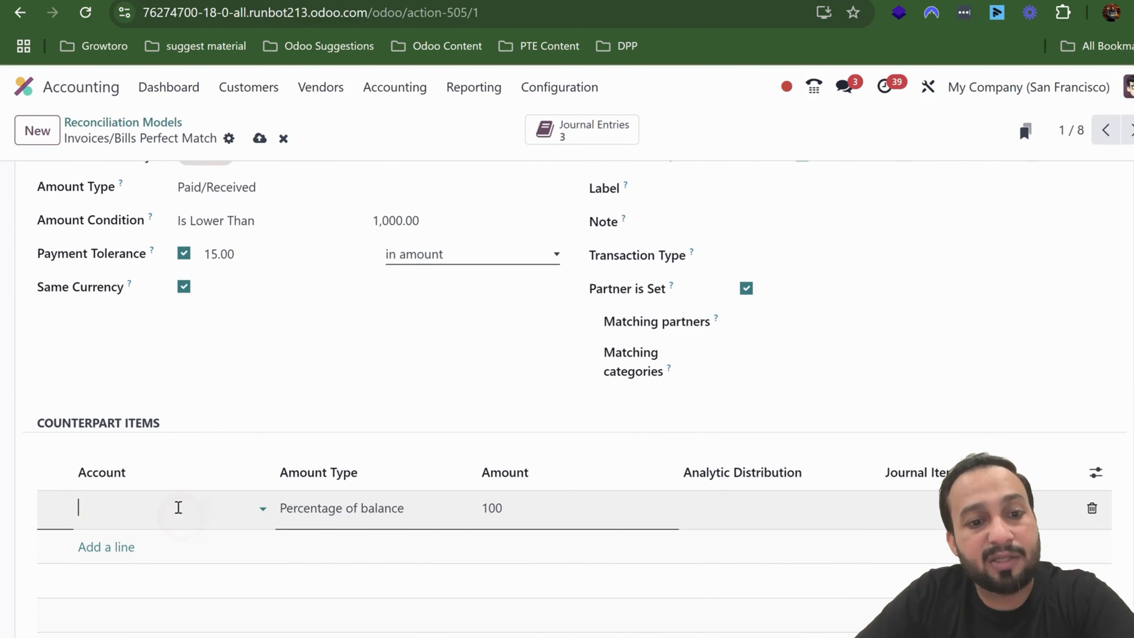
pyautogui.click(178, 507)
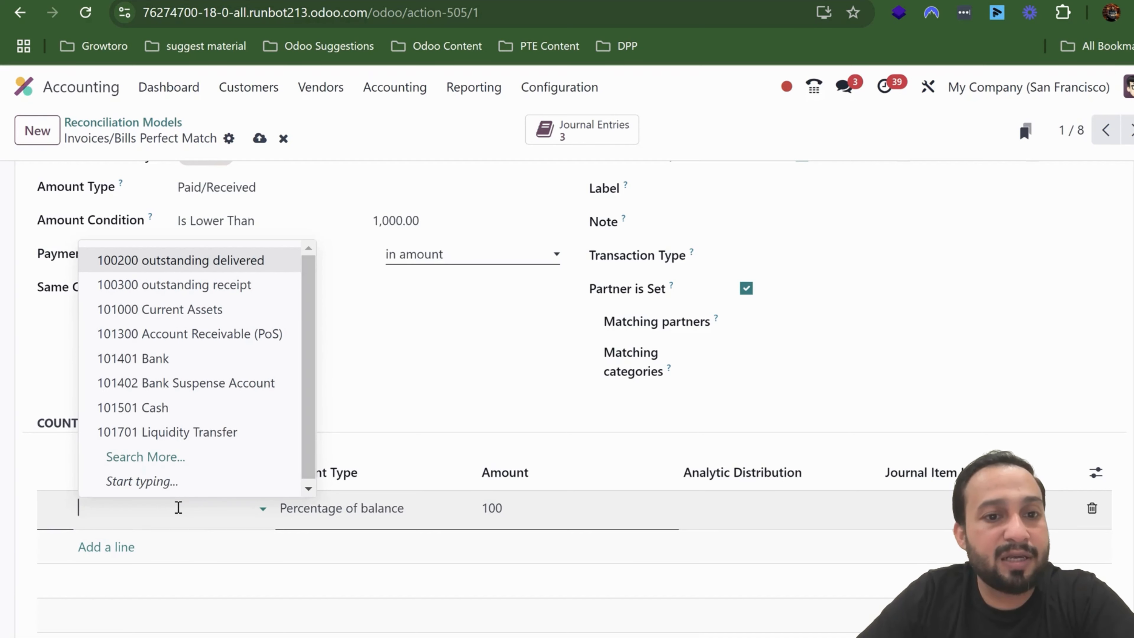
pyautogui.click(443, 352)
# Step: Discard all unsaved changes to the Invoices/Bills Perfect Match reconciliation model
pyautogui.scroll(6, 267, 433)
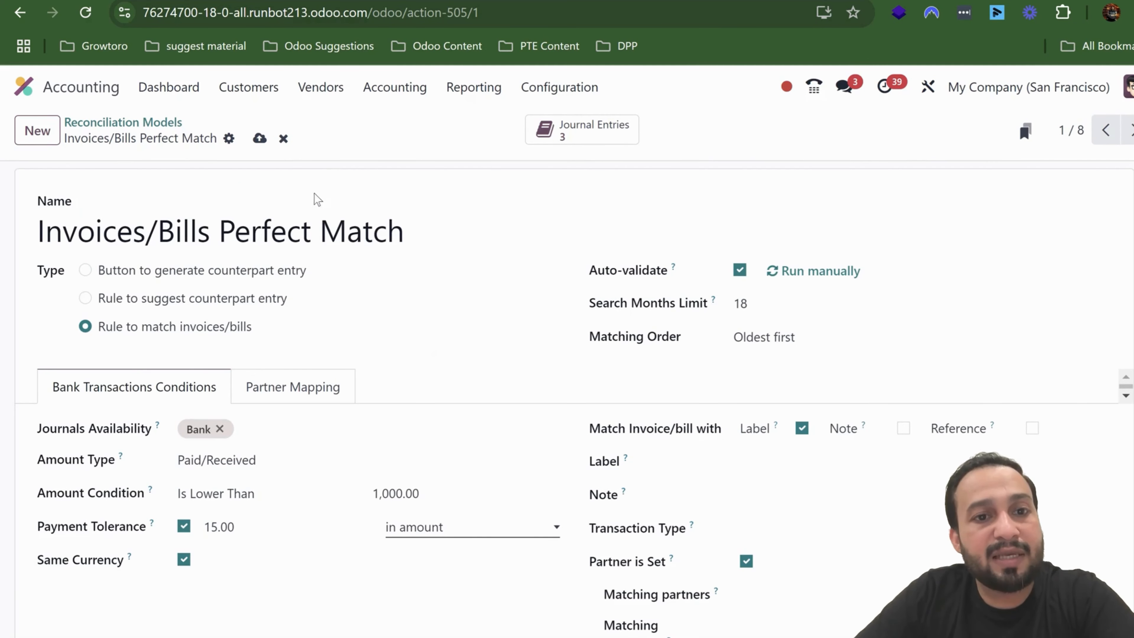
pyautogui.click(283, 138)
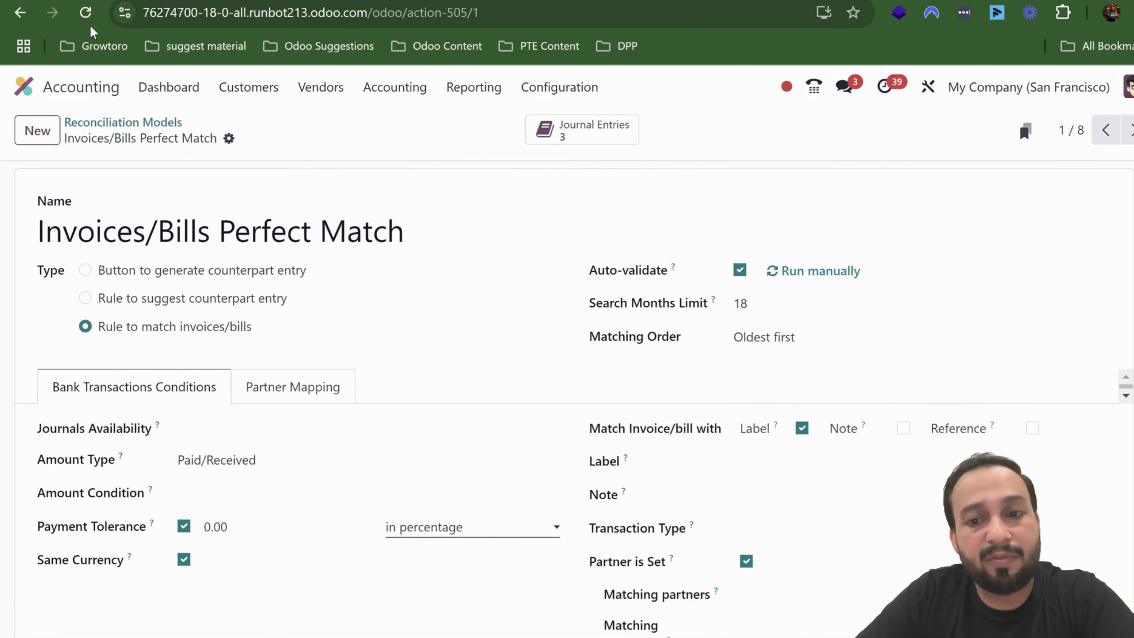
pyautogui.scroll(-4, 697, 447)
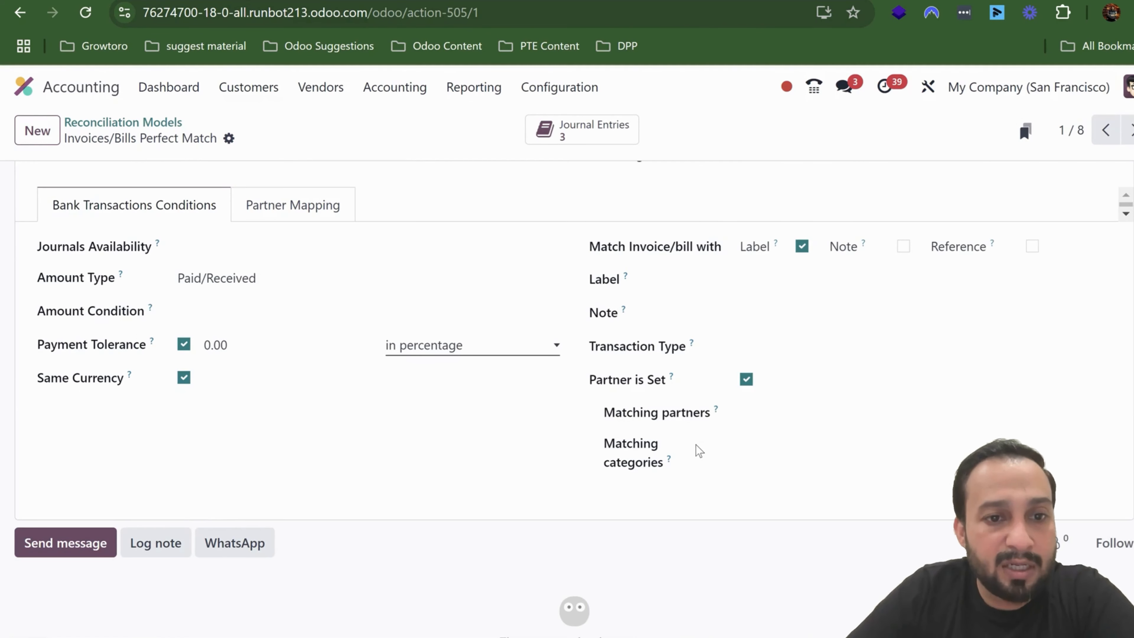
pyautogui.scroll(4, 565, 433)
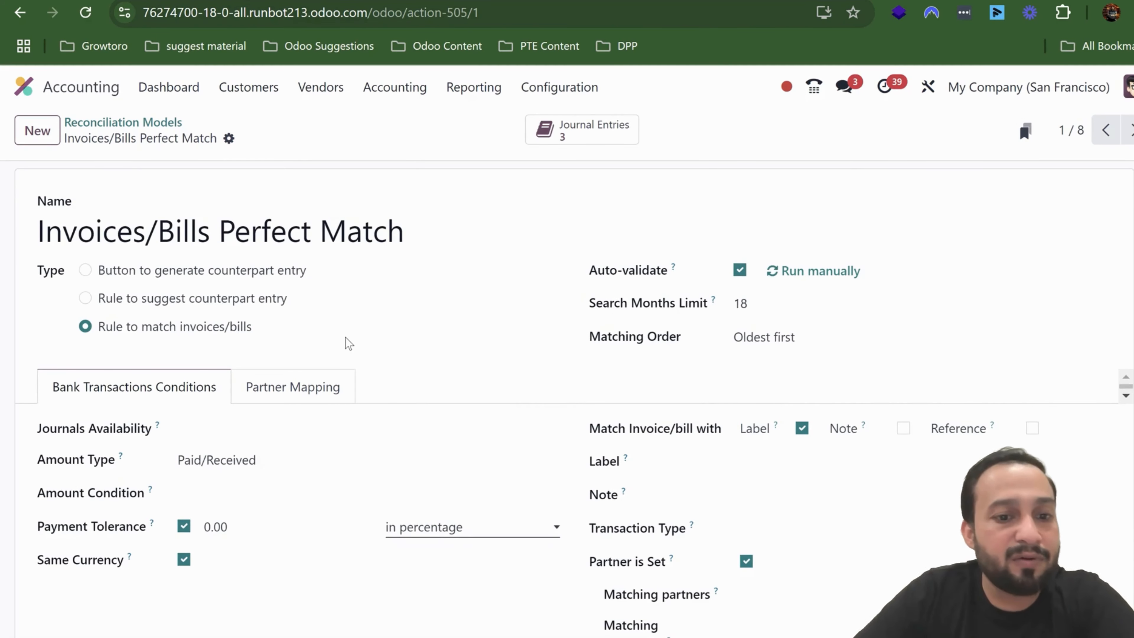
pyautogui.scroll(-4, 473, 440)
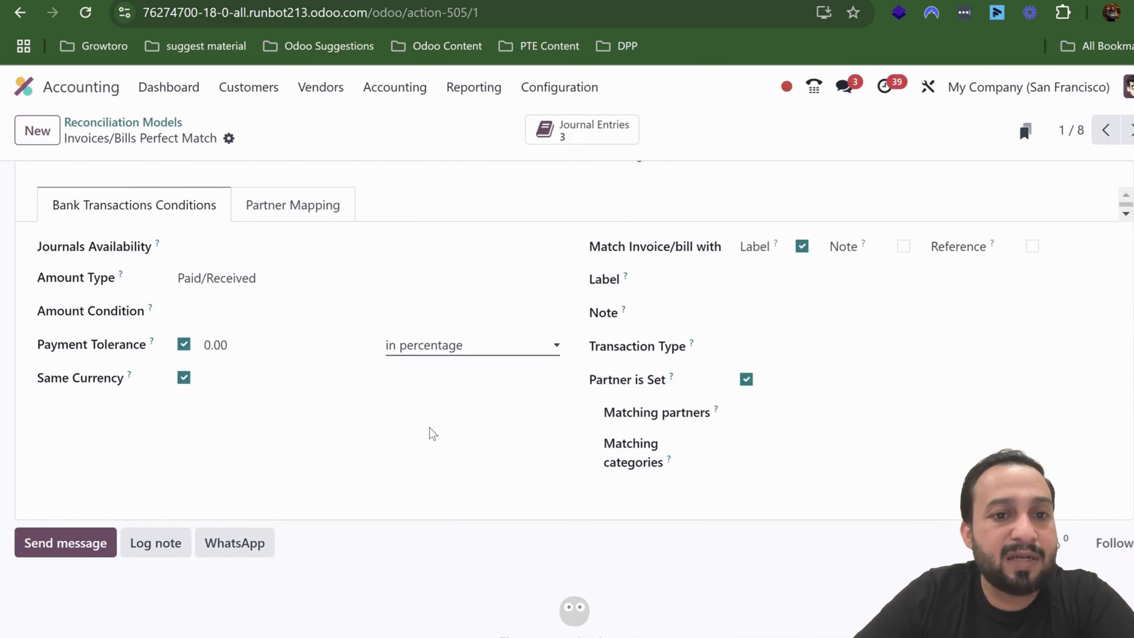
pyautogui.scroll(4, 432, 433)
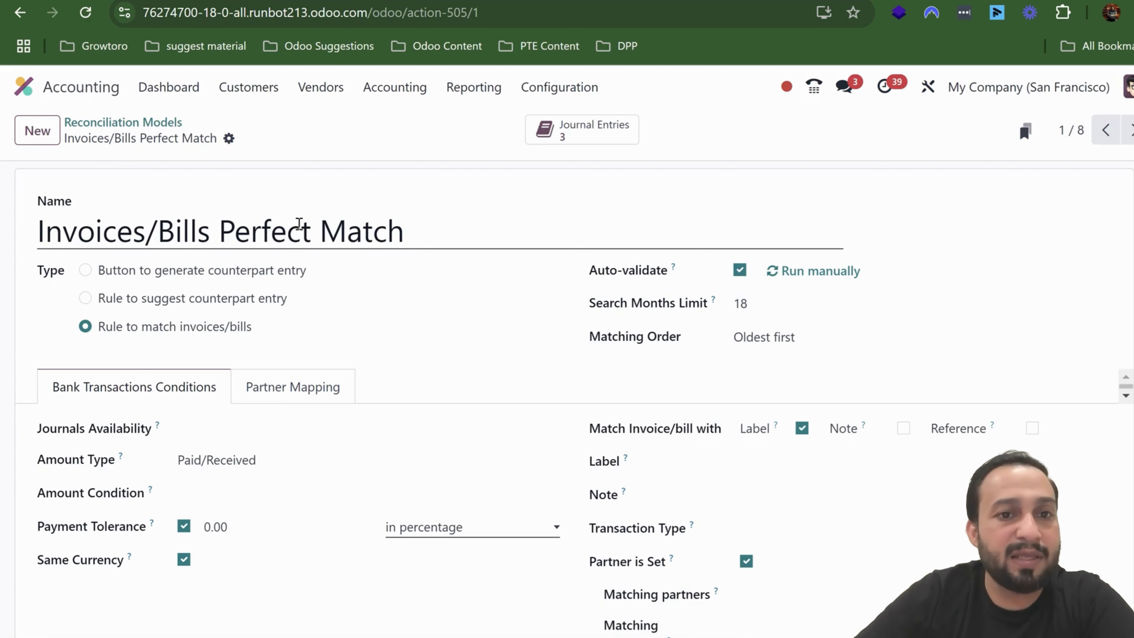
# Step: Start a new customer invoice and set the customer to Deco Addict
pyautogui.click(266, 86)
pyautogui.click(268, 121)
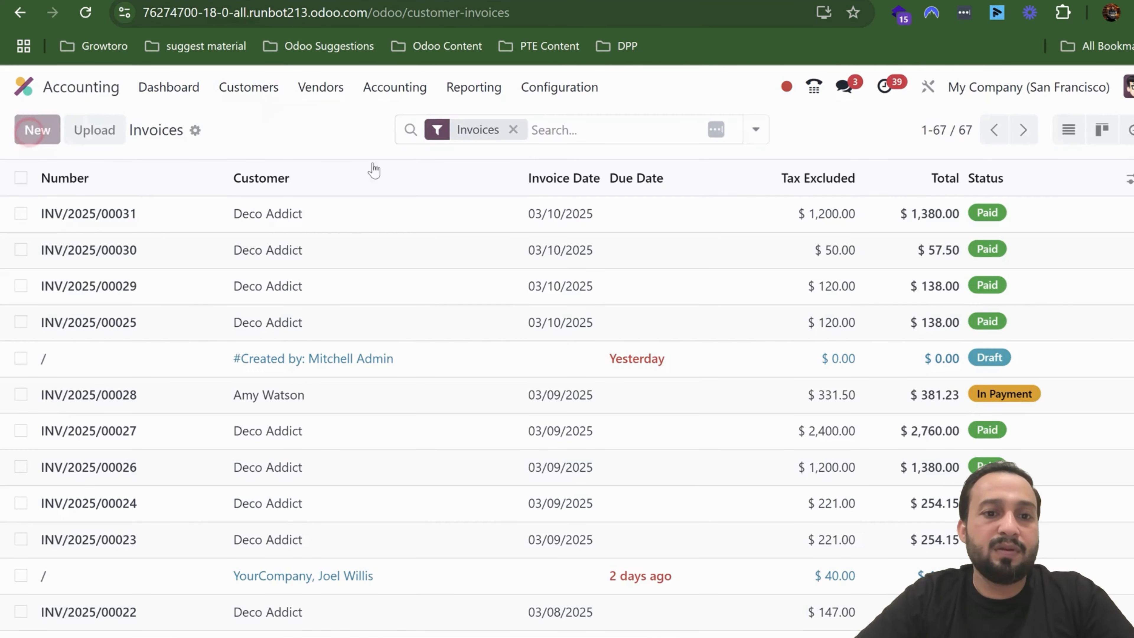
pyautogui.click(325, 313)
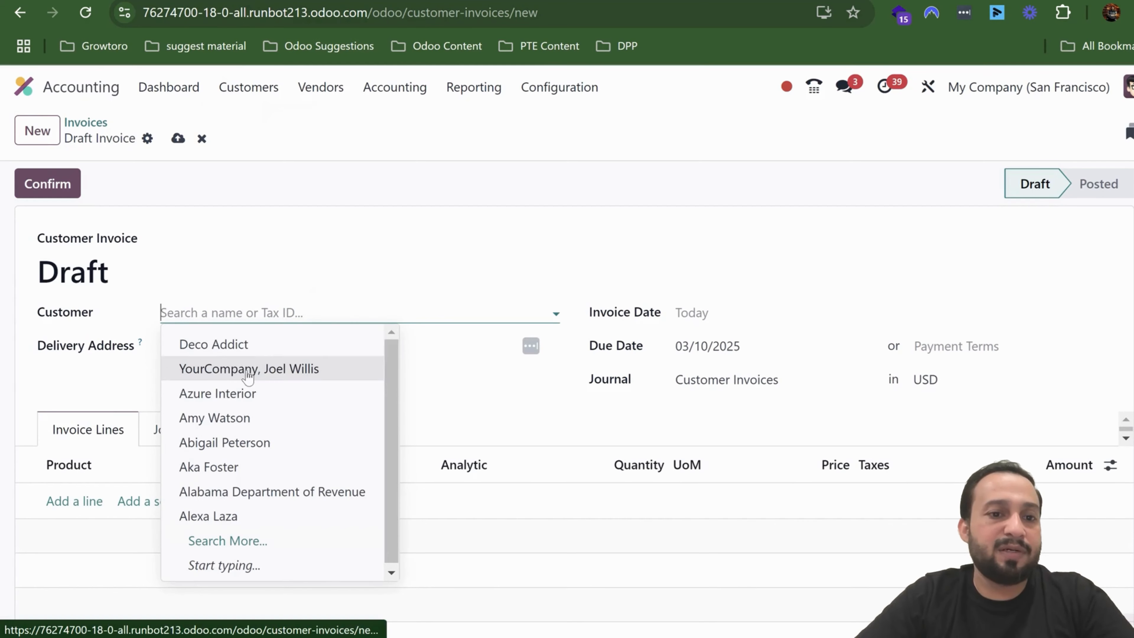
pyautogui.click(243, 346)
pyautogui.scroll(-2, 81, 409)
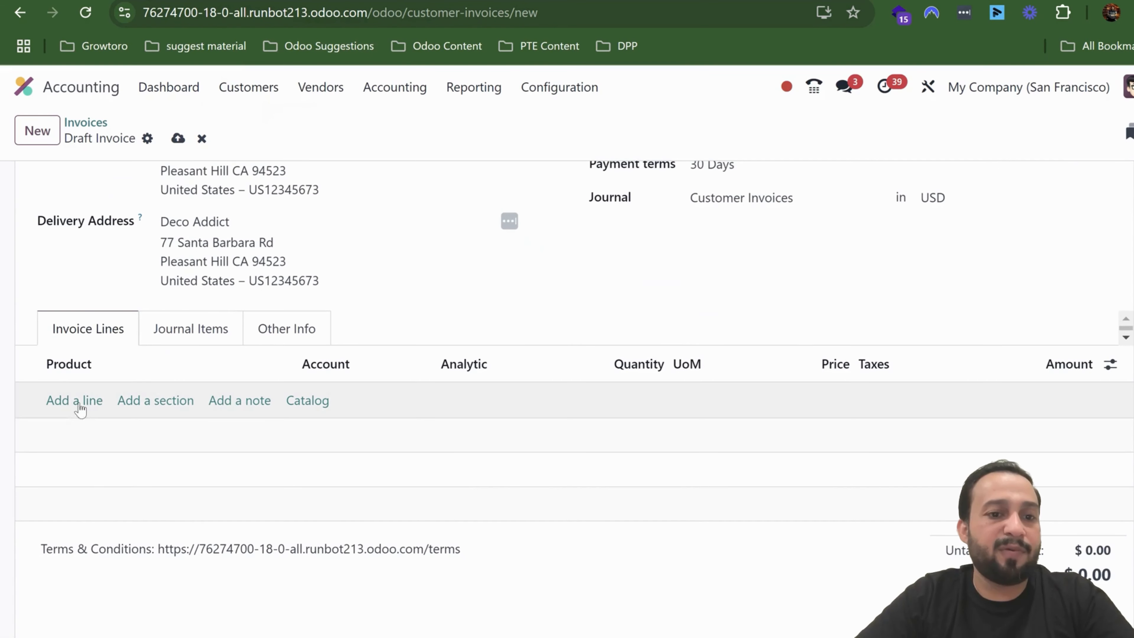
# Step: Add one [DESK0006] Customizable Desk (Custom, Black) to the invoice lines and confirm the invoice
pyautogui.click(80, 408)
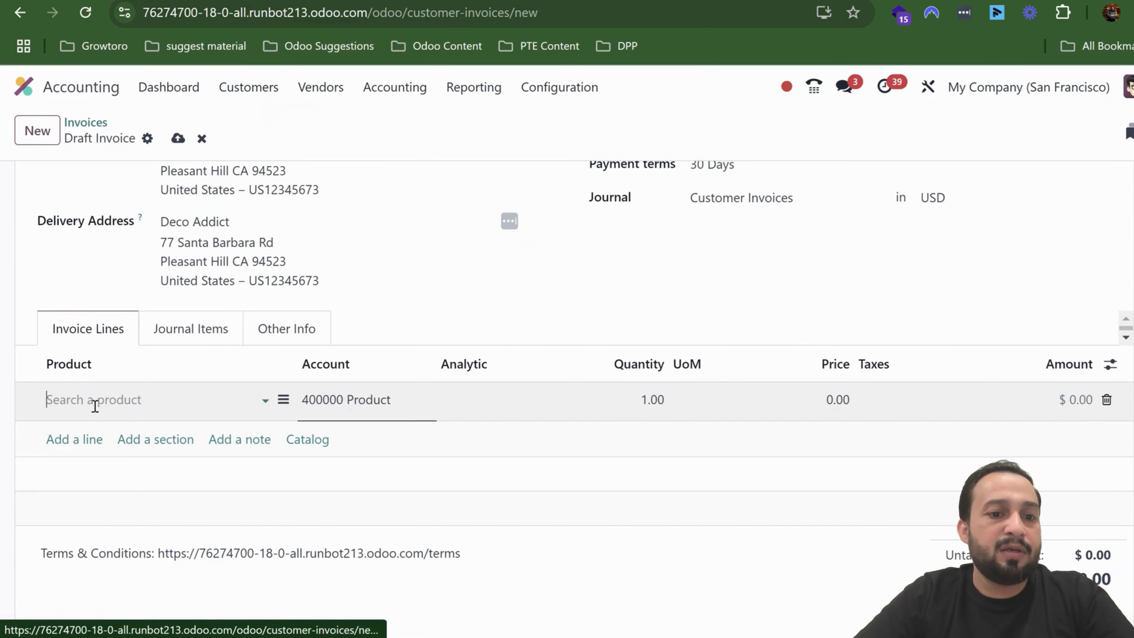
pyautogui.click(95, 402)
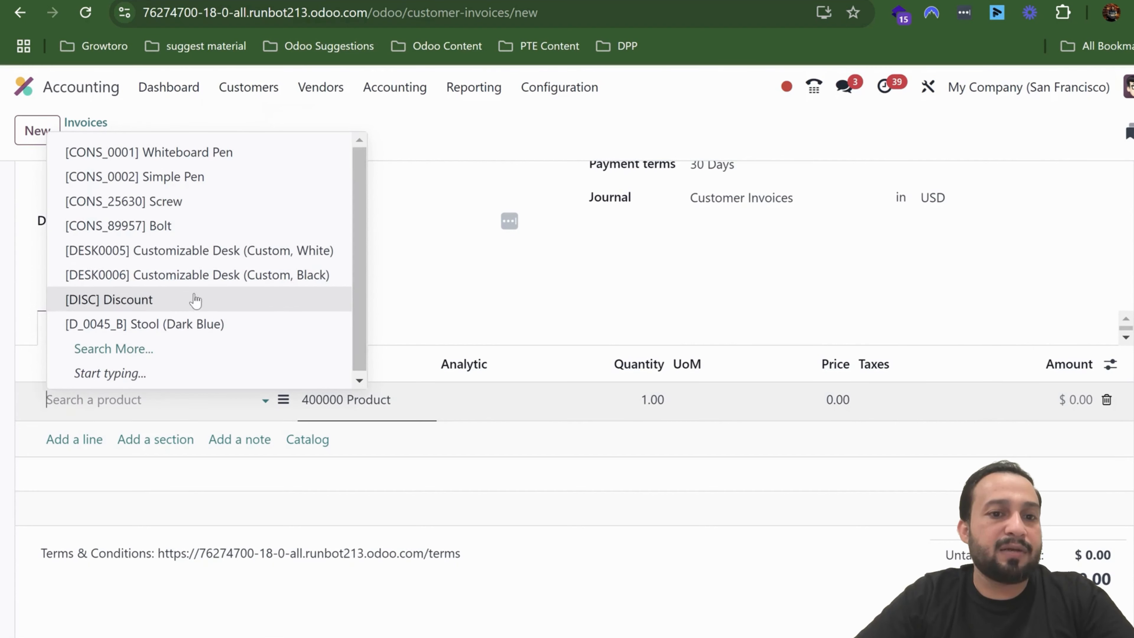
pyautogui.click(225, 275)
pyautogui.click(626, 401)
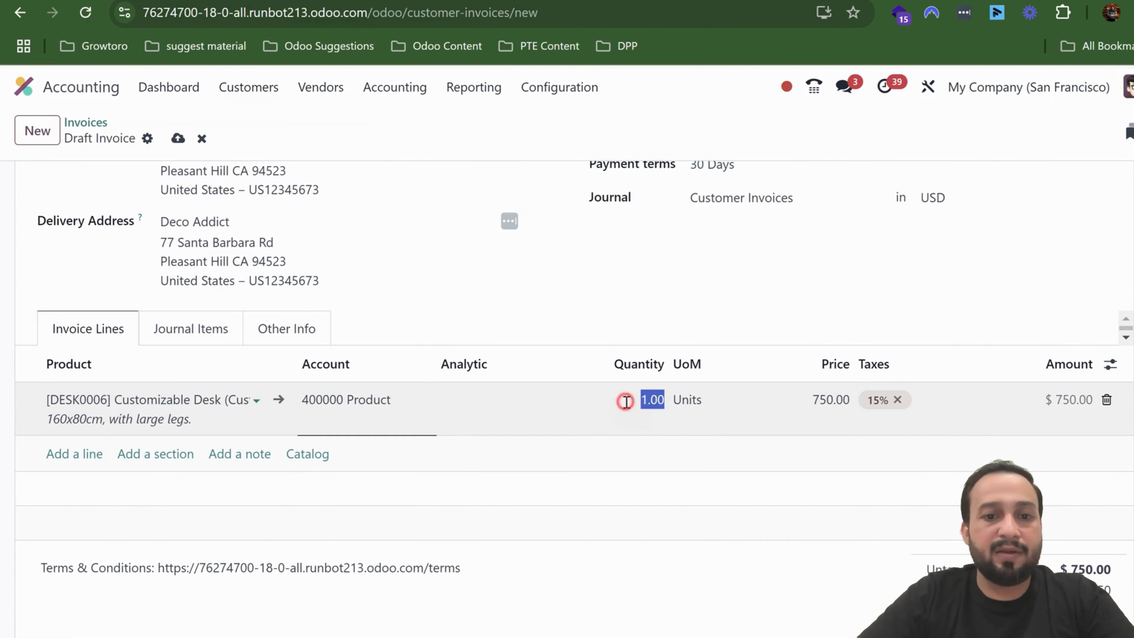
pyautogui.scroll(4, 626, 401)
pyautogui.click(57, 180)
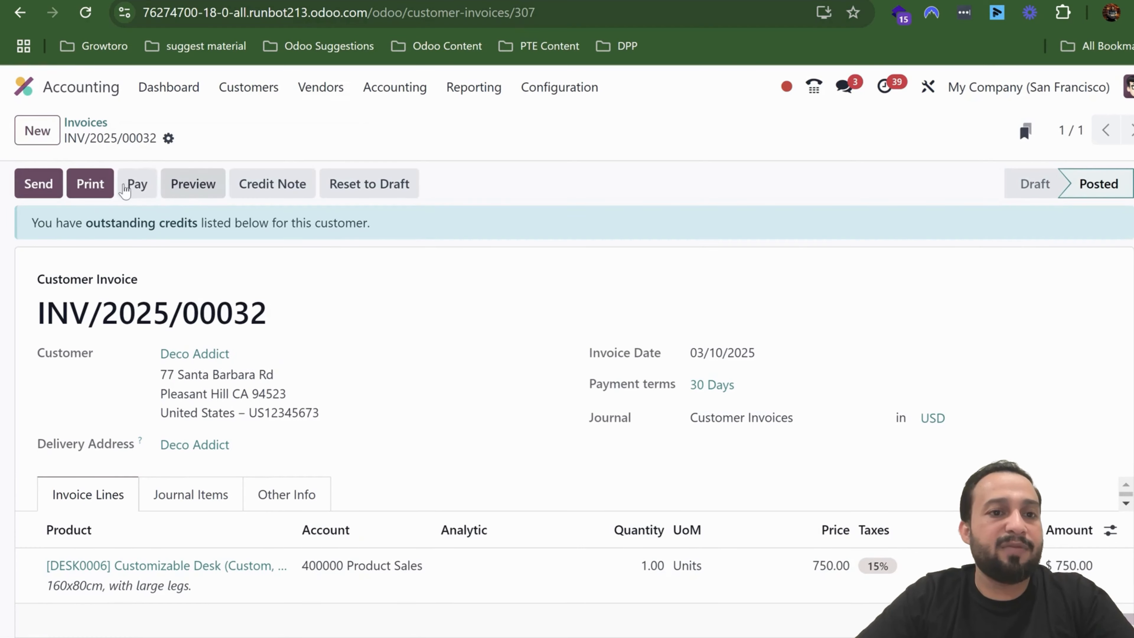
# Step: Register a manual payment of $862.50 for the invoice through the Bank journal and copy the invoice number
pyautogui.click(125, 190)
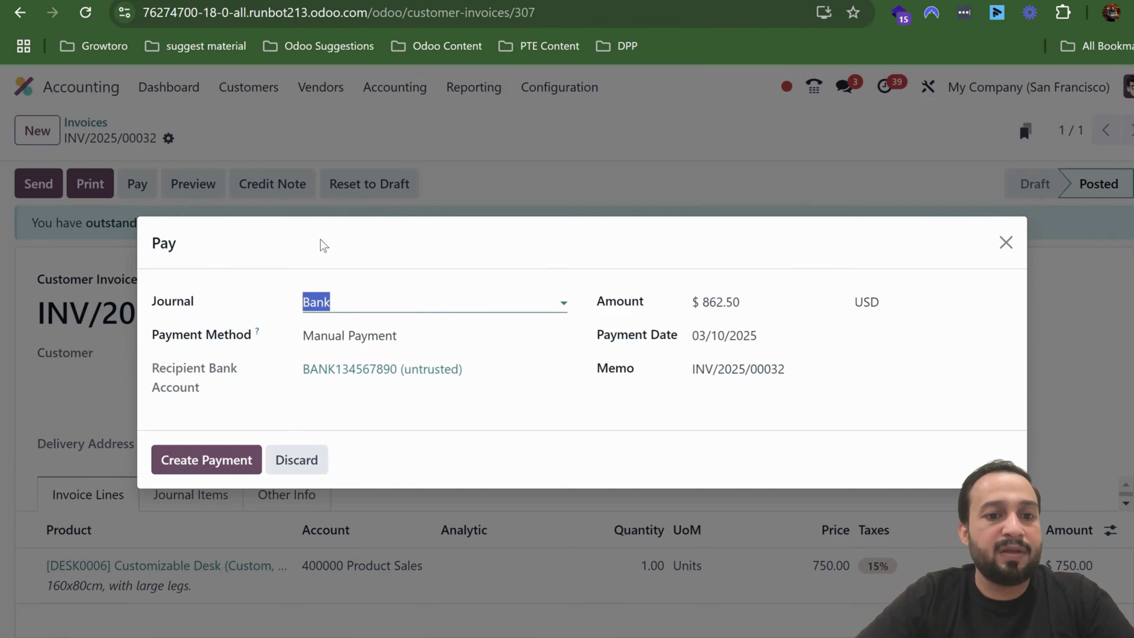
pyautogui.click(212, 458)
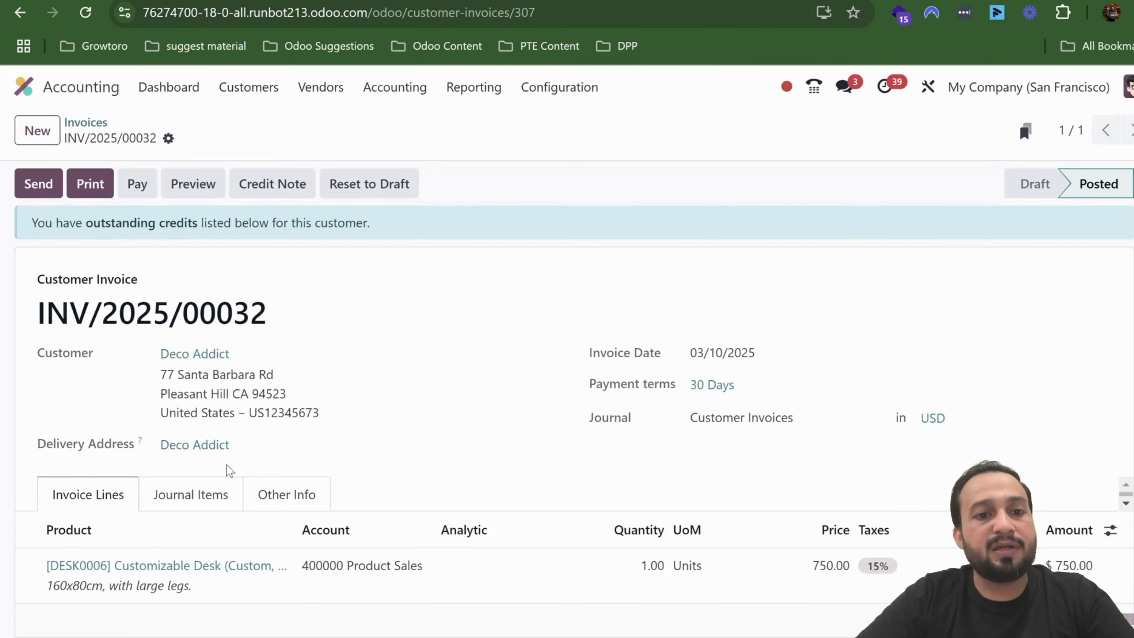
pyautogui.tripleClick(197, 271)
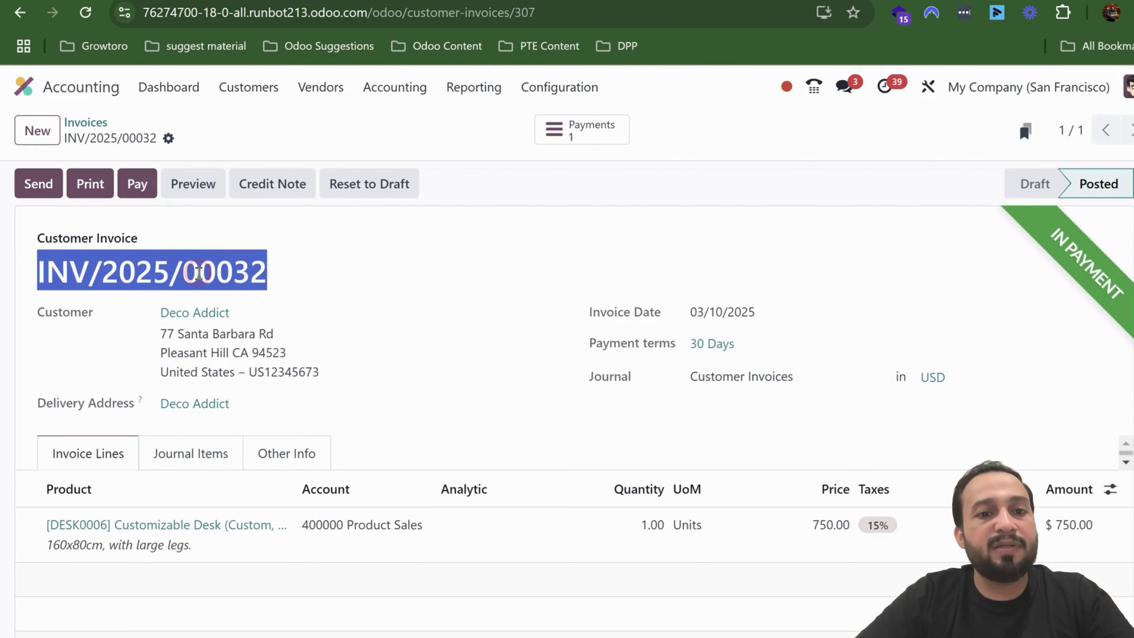
pyautogui.rightClick(236, 285)
pyautogui.click(327, 299)
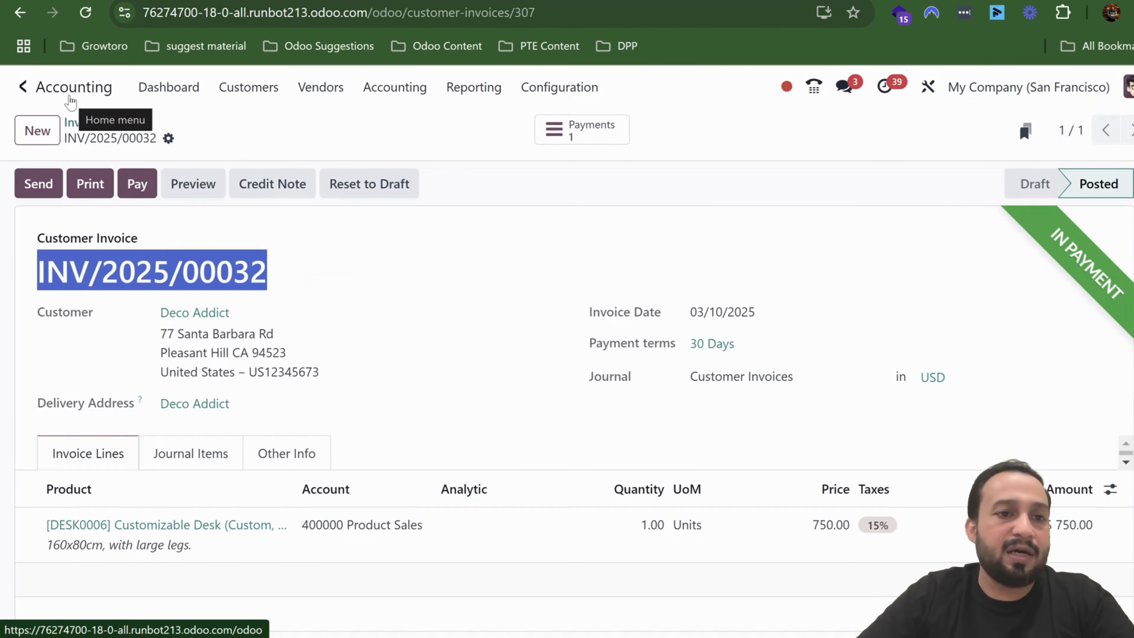
# Step: Open the Bank Reconciliation view of the Bank journal from the accounting dashboard
pyautogui.click(169, 86)
pyautogui.scroll(-5, 397, 596)
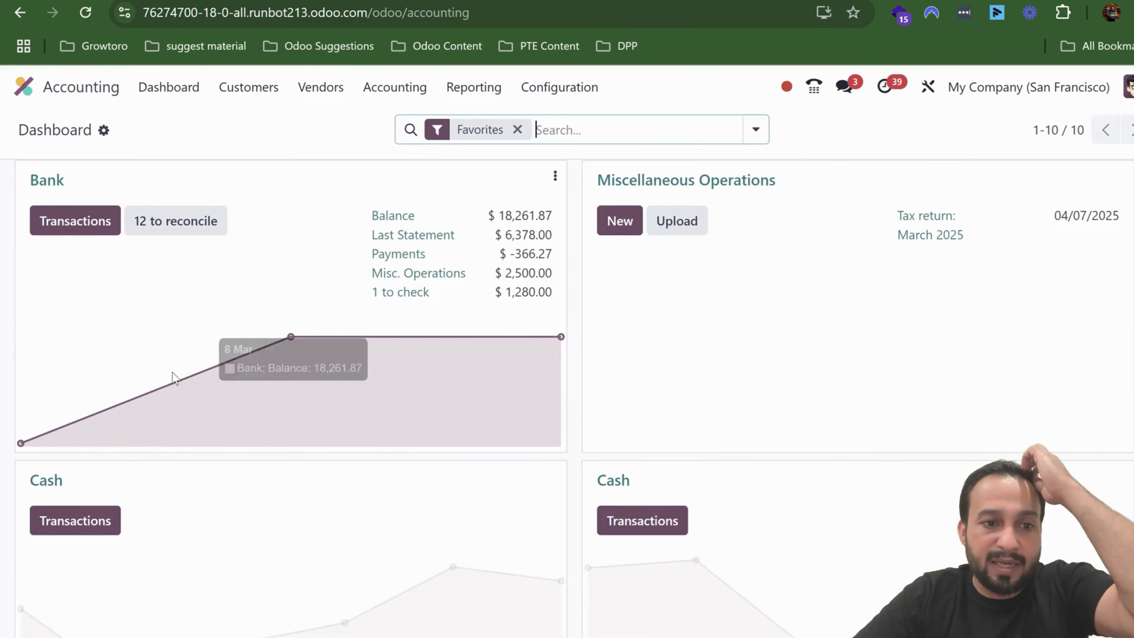
pyautogui.scroll(3, 172, 374)
pyautogui.click(62, 361)
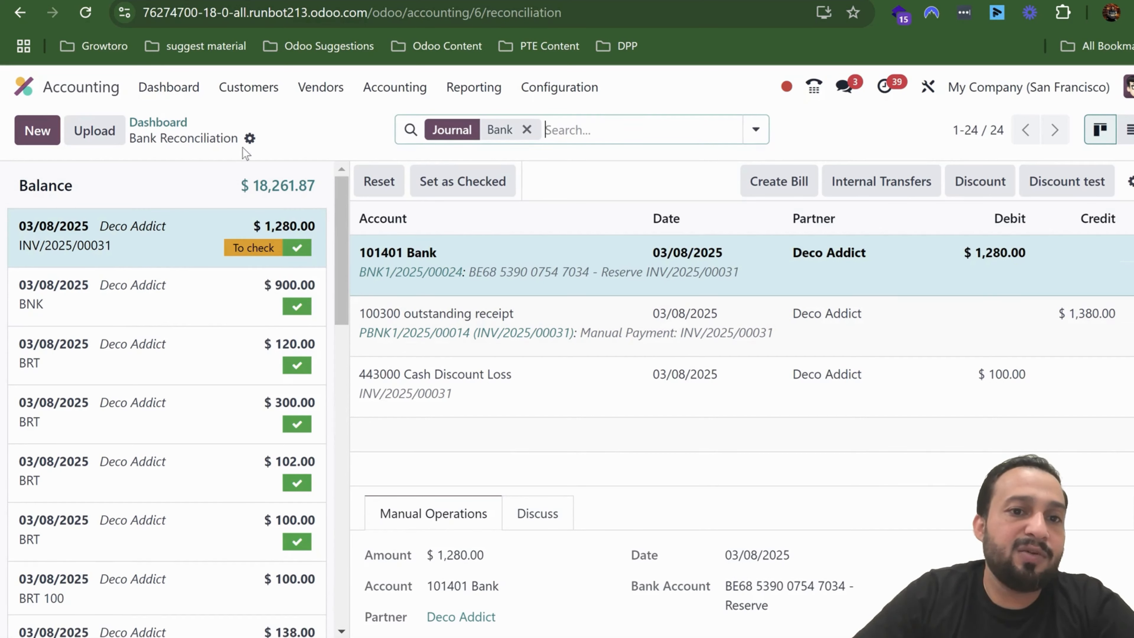
pyautogui.click(249, 139)
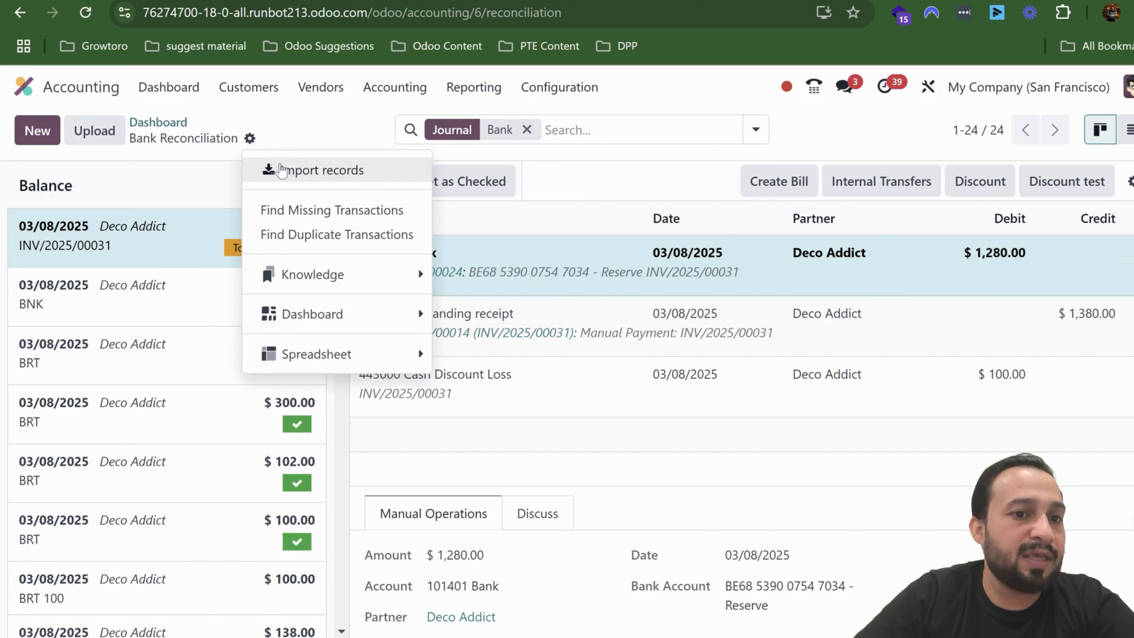
pyautogui.click(312, 354)
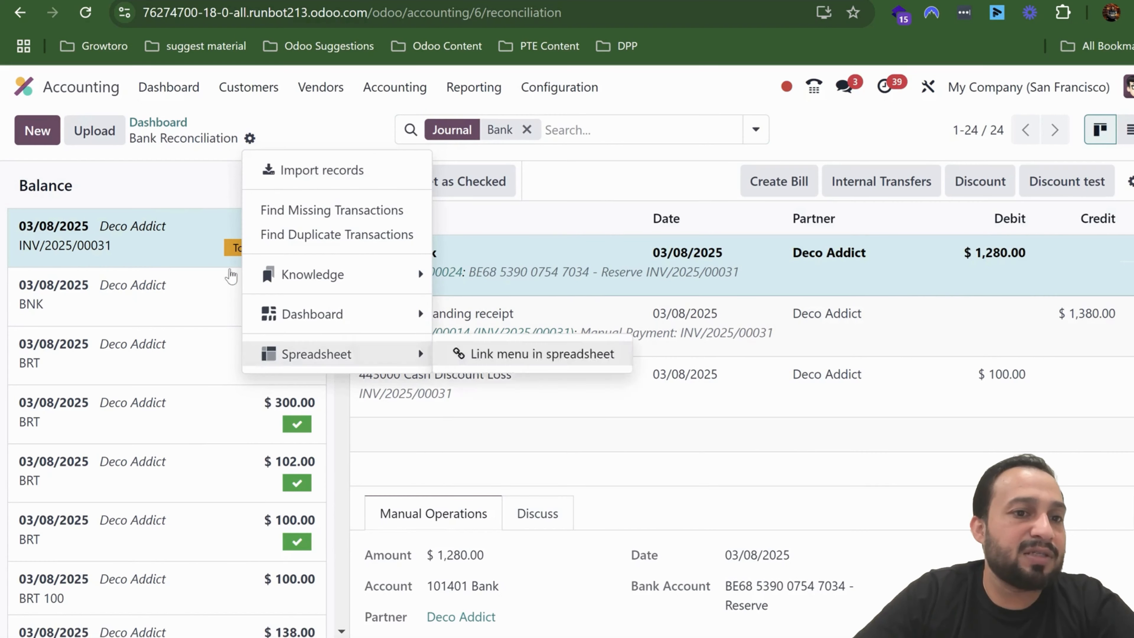
pyautogui.moveTo(312, 314)
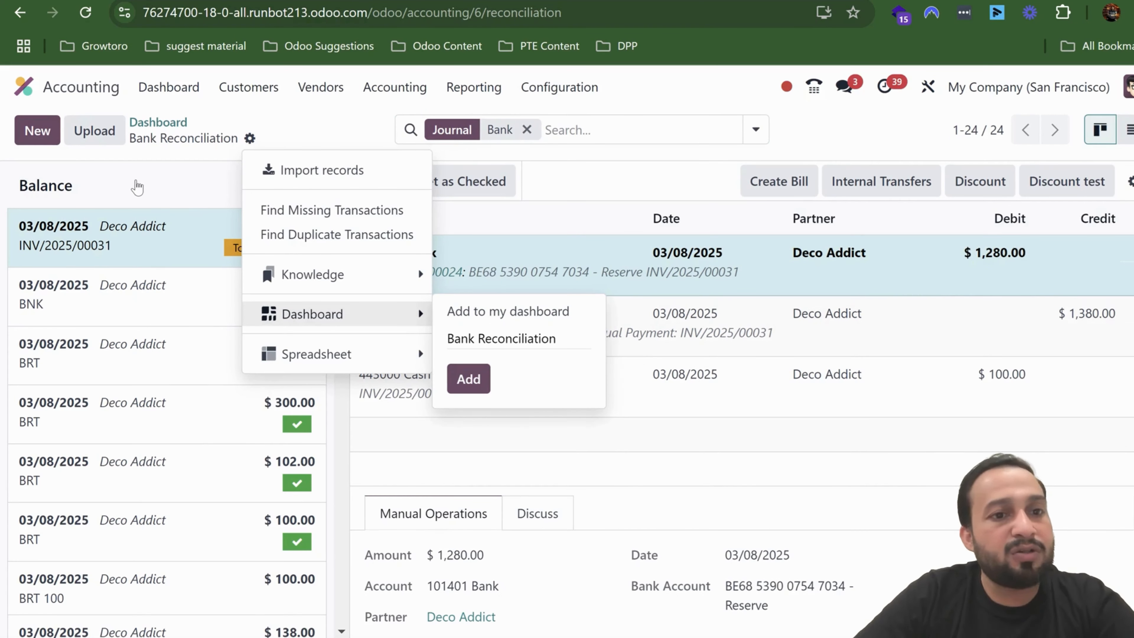
pyautogui.click(121, 172)
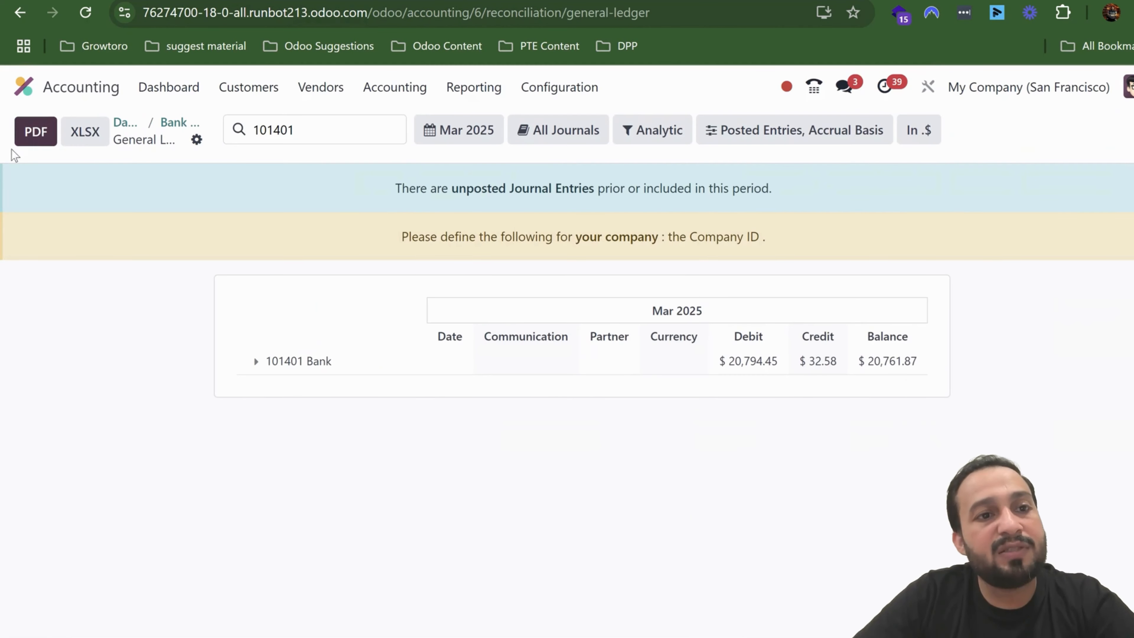
pyautogui.click(28, 14)
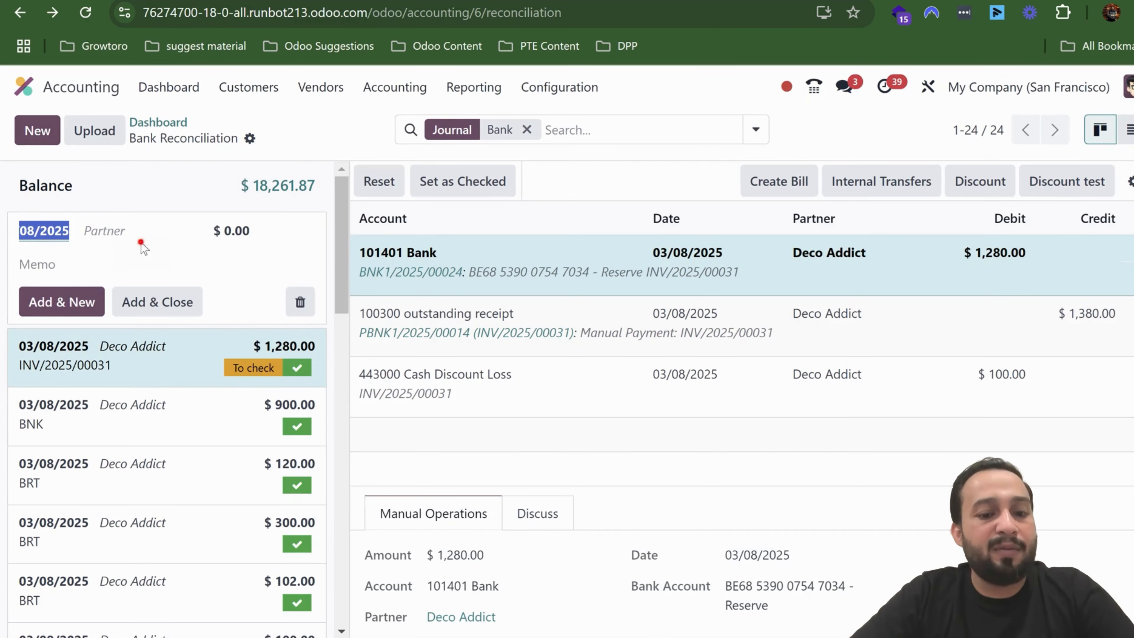
# Step: Start a new bank transaction with Deco Addict as the partner
pyautogui.click(143, 229)
pyautogui.write('deco')
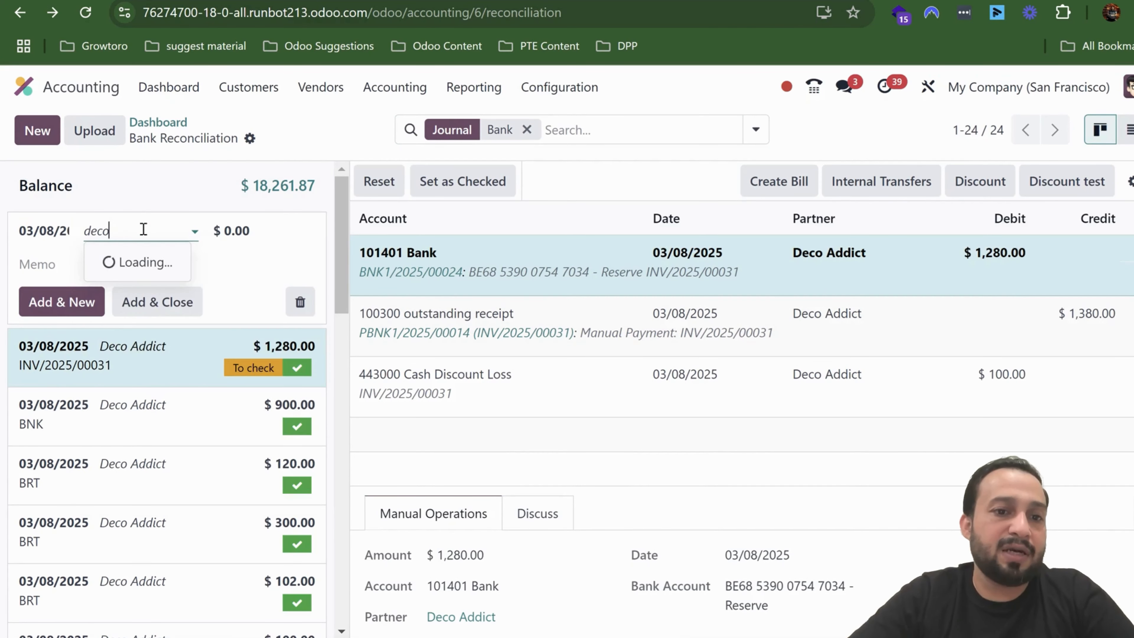
pyautogui.click(149, 261)
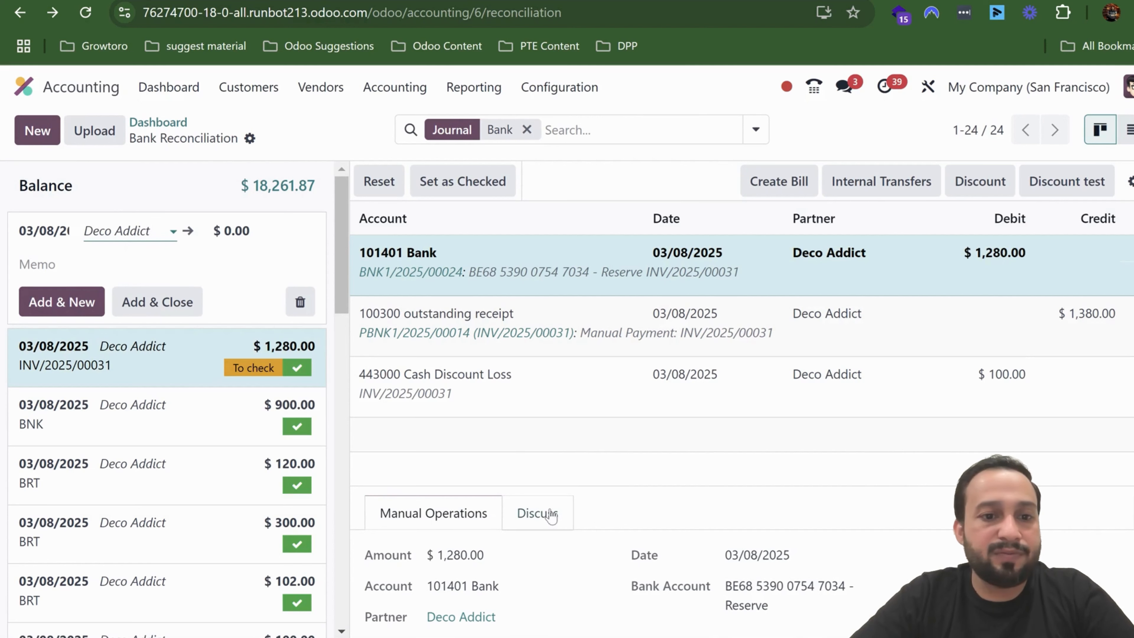
pyautogui.scroll(-2, 253, 448)
pyautogui.scroll(2, 251, 444)
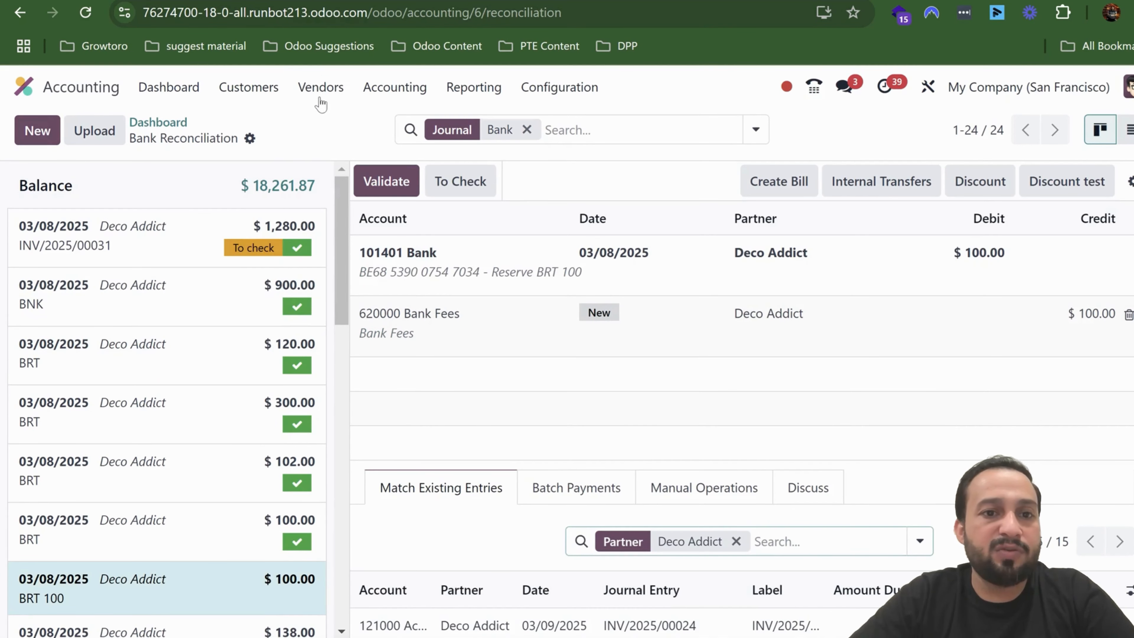
# Step: Look up the total of the latest Deco Addict invoice in the customer invoices
pyautogui.click(255, 91)
pyautogui.click(273, 120)
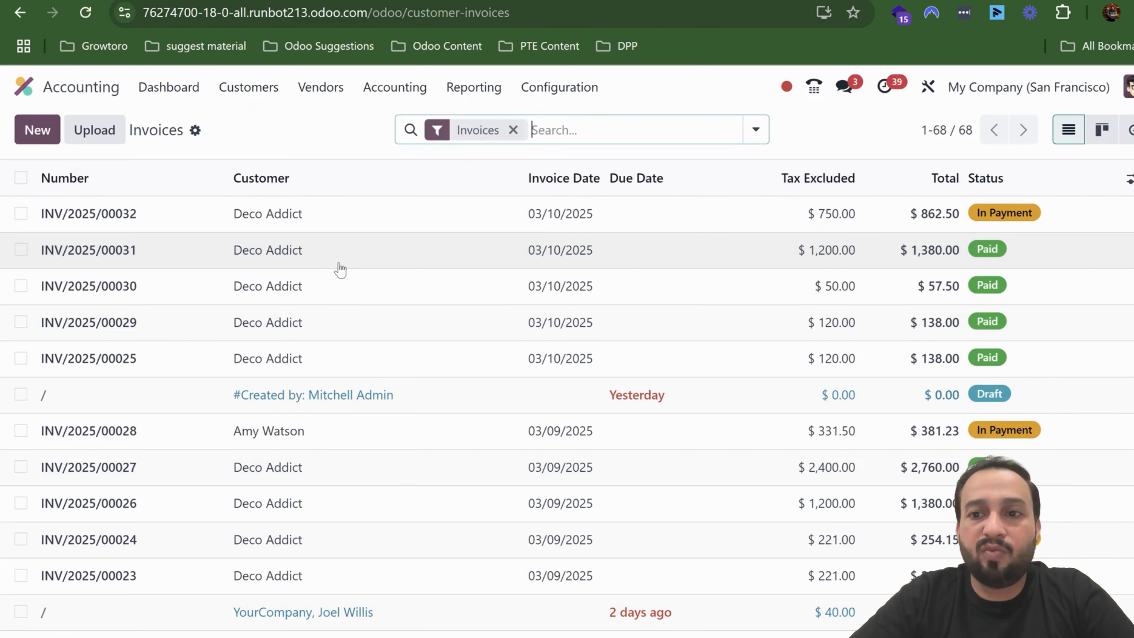
pyautogui.click(336, 215)
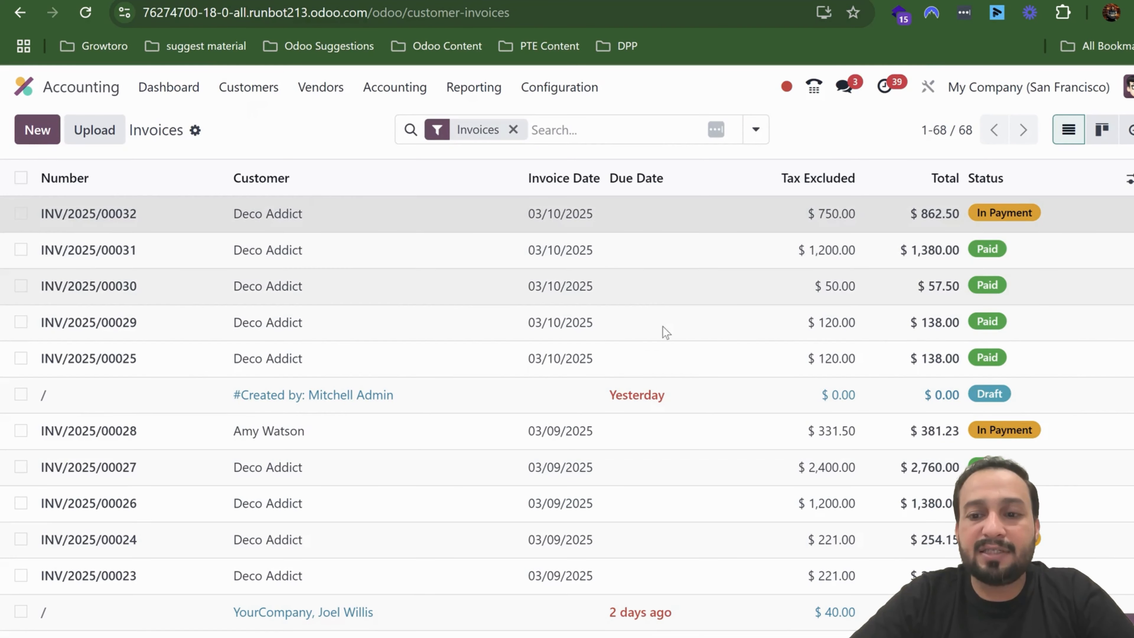
pyautogui.scroll(-5, 904, 514)
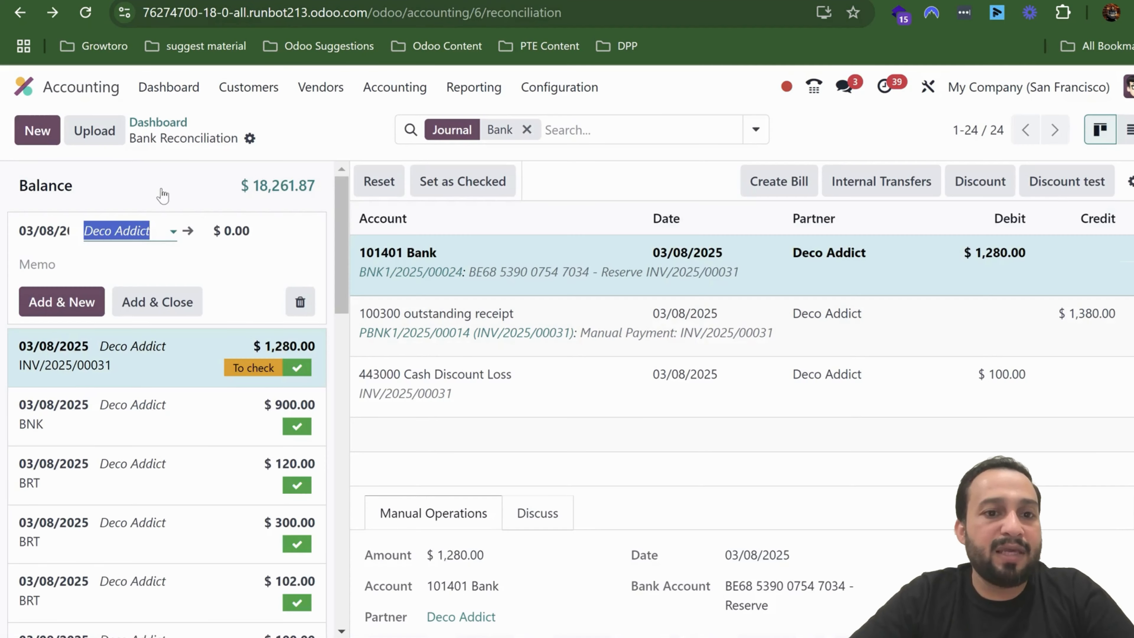
# Step: Set the new Deco Addict bank transaction's amount to 862.50, paste the copied invoice number as its memo, and add the transaction
pyautogui.click(241, 231)
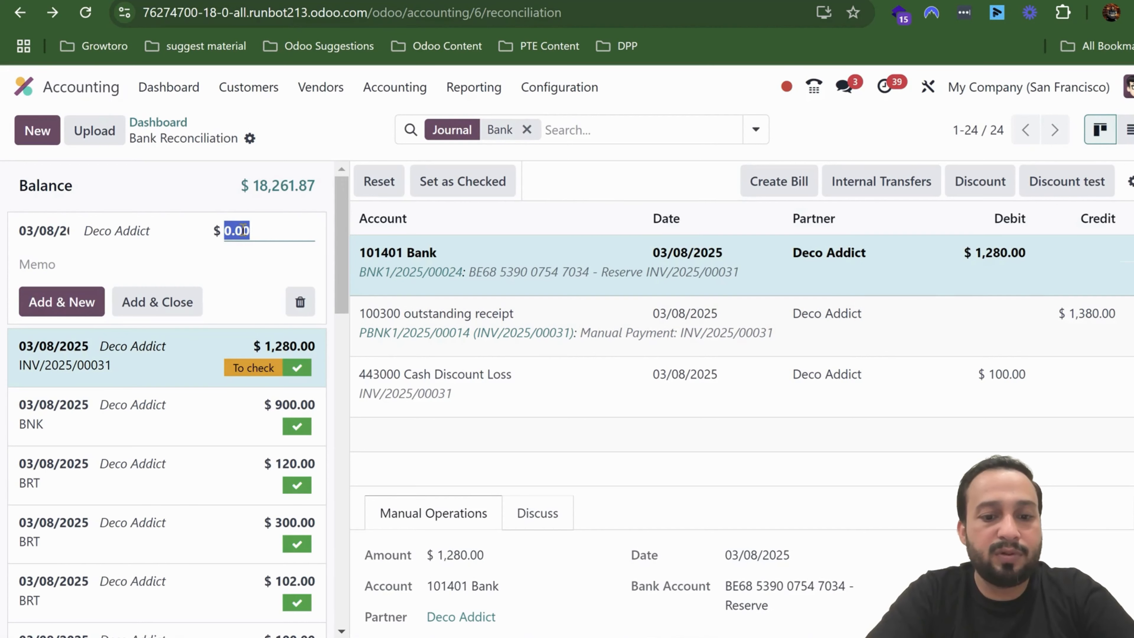
pyautogui.write('862')
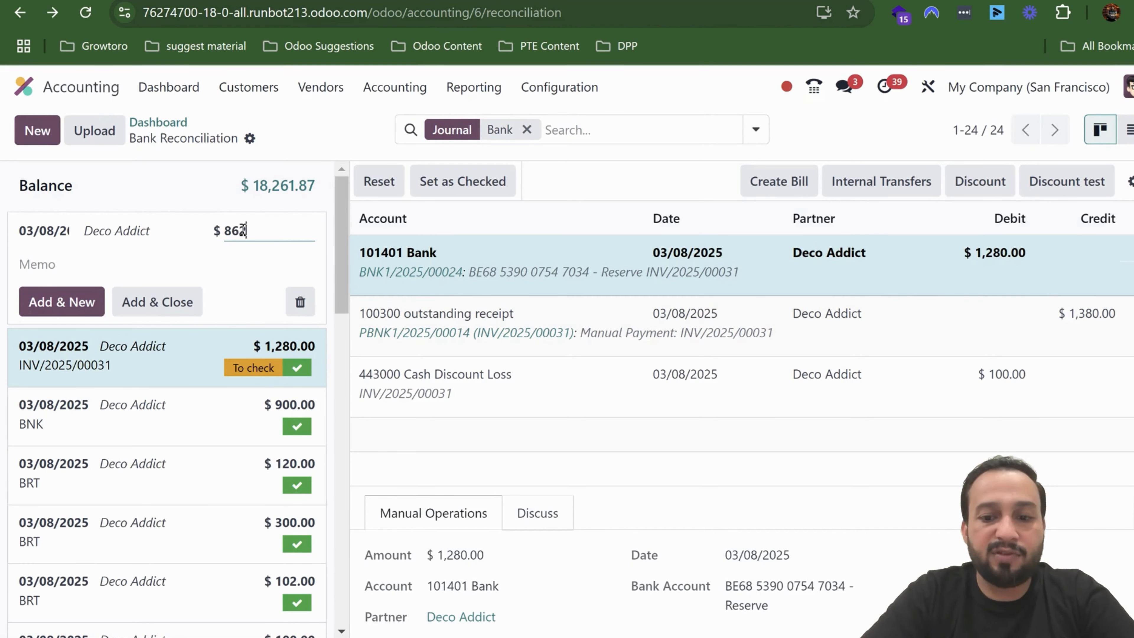
pyautogui.write('.50')
pyautogui.click(132, 255)
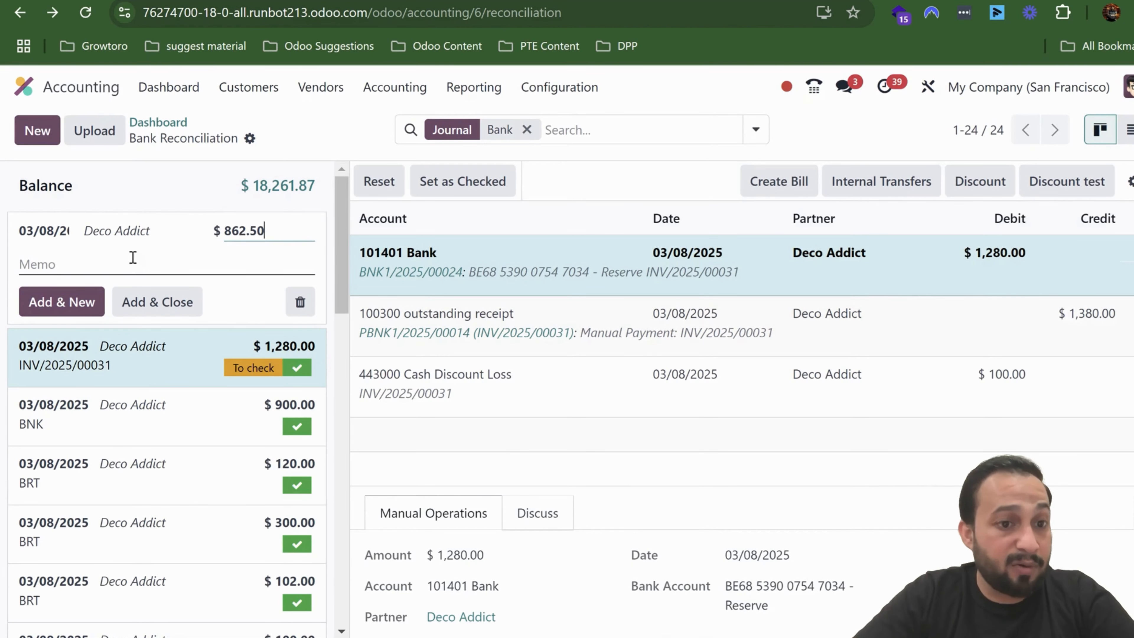
pyautogui.hotkey('ctrl', 'v')
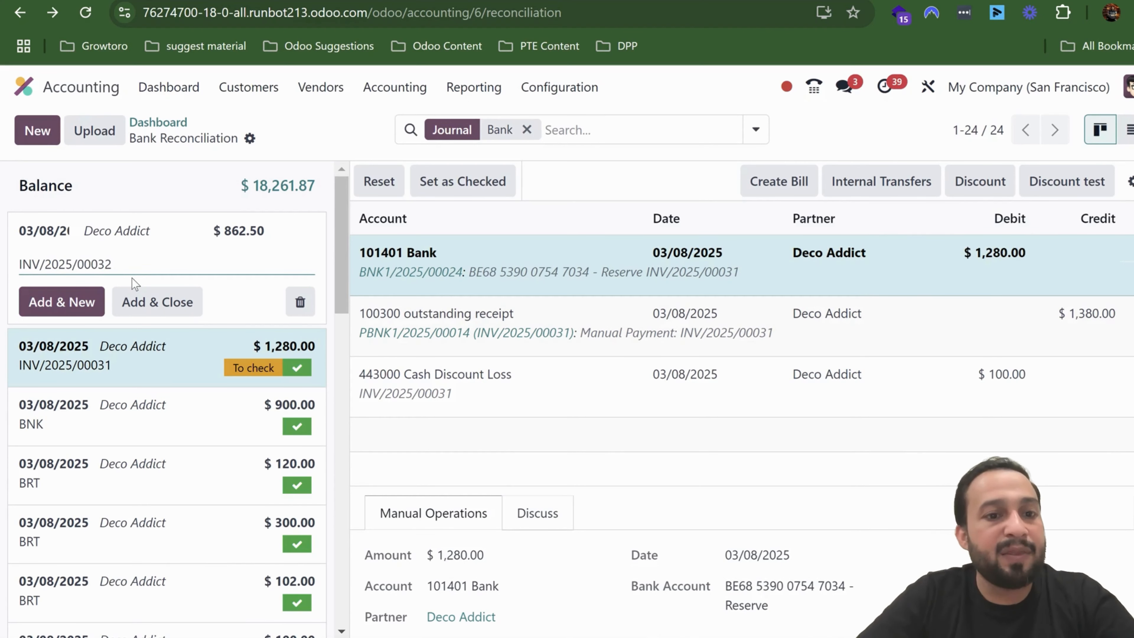
pyautogui.click(139, 300)
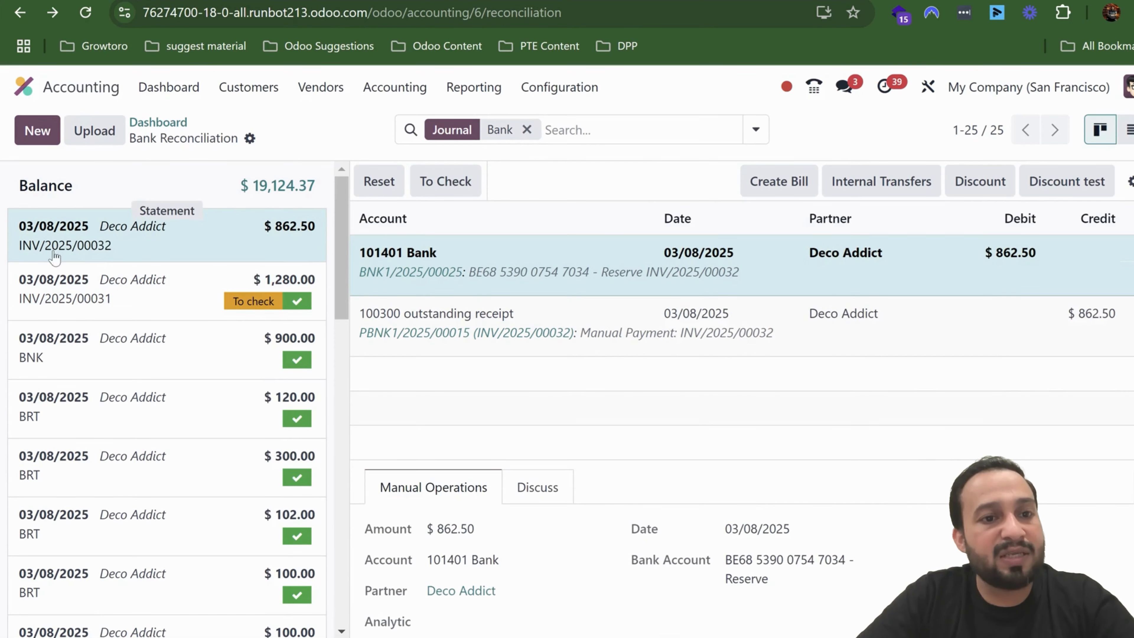
# Step: Refresh the bank reconciliation view and select the $862.50 Deco Addict transaction to examine its matched entries
pyautogui.click(85, 13)
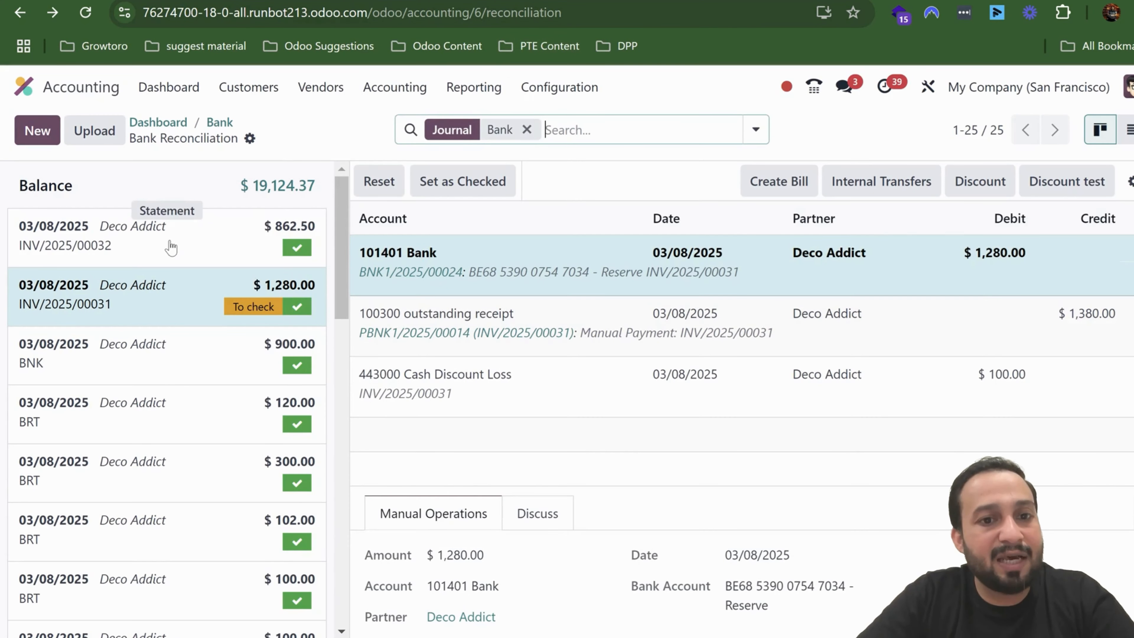
pyautogui.click(306, 259)
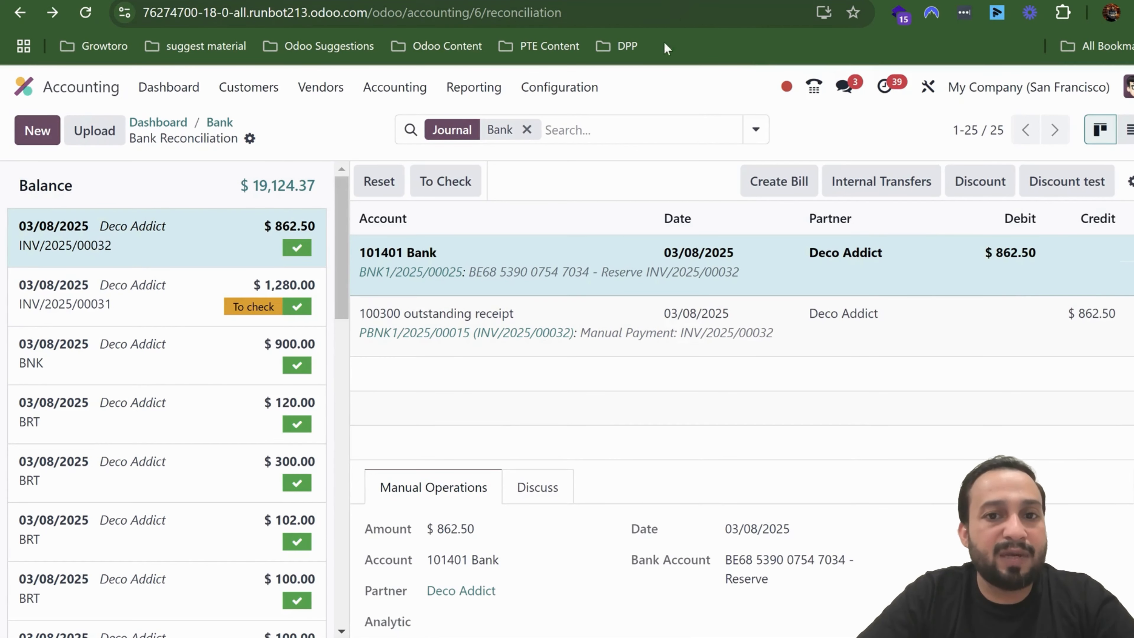
# Step: Open the Invoices/Bills Perfect Match reconciliation model from the accounting configuration
pyautogui.click(547, 86)
pyautogui.click(613, 330)
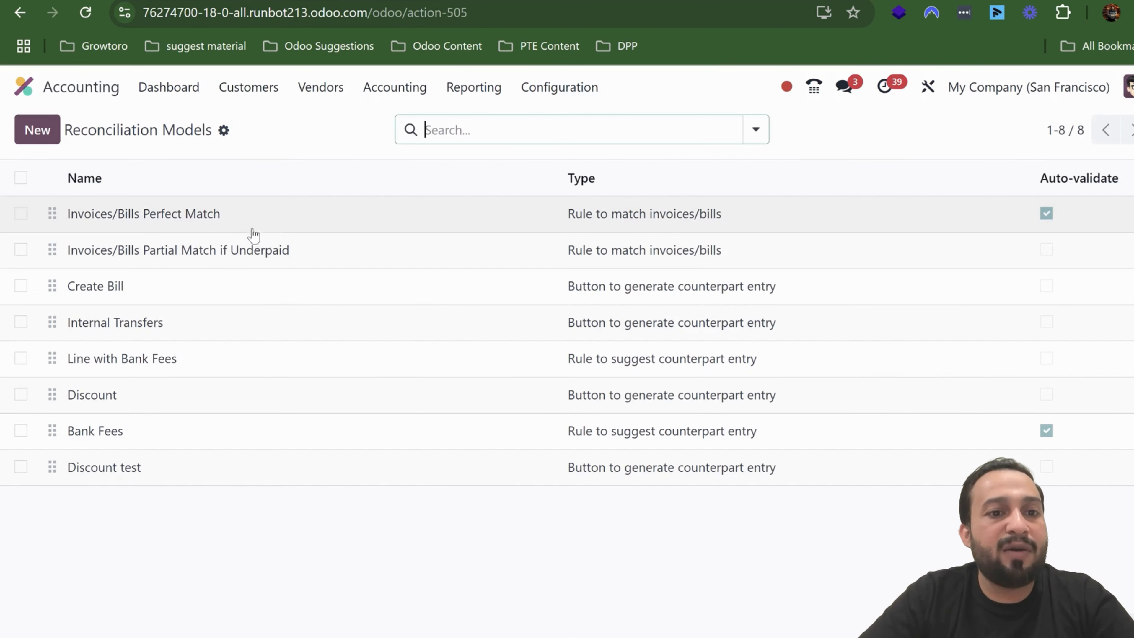
pyautogui.click(241, 214)
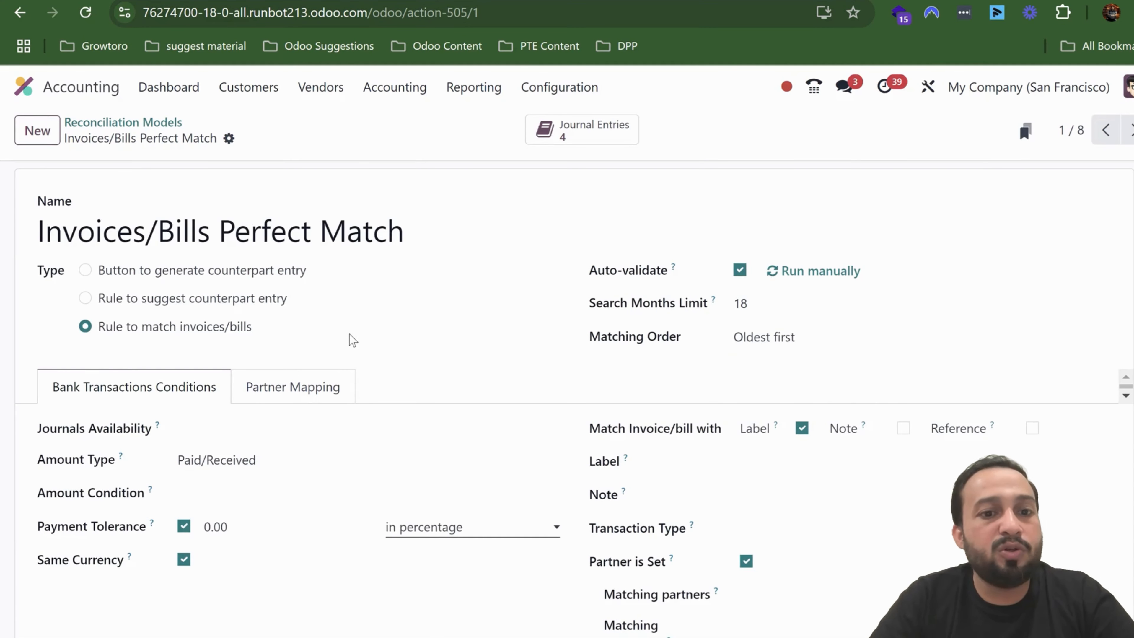